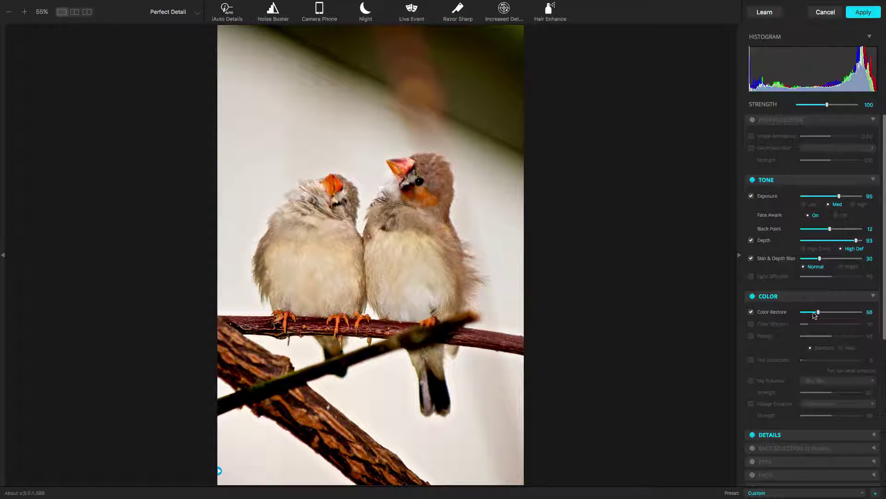
# Lower Color Restore to 30 on the finch photo and expand the Details adjustments.
pyautogui.moveTo(815, 315); pyautogui.dragTo(811, 314)
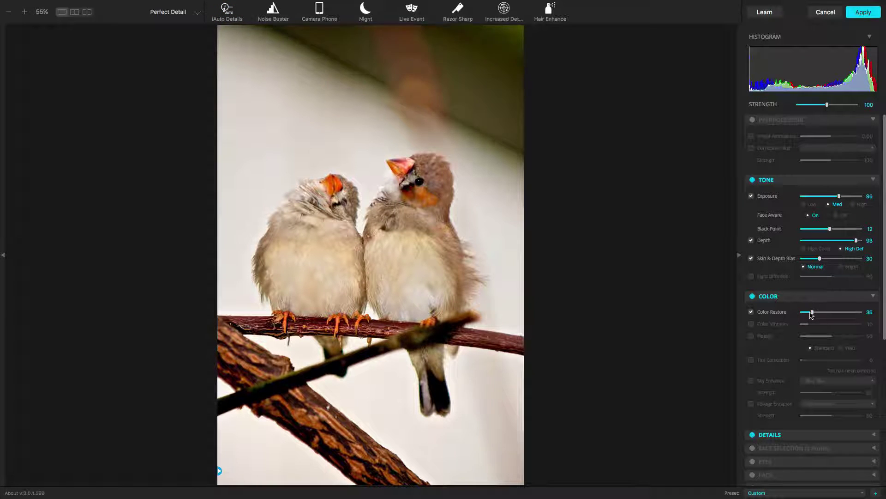
pyautogui.click(806, 435)
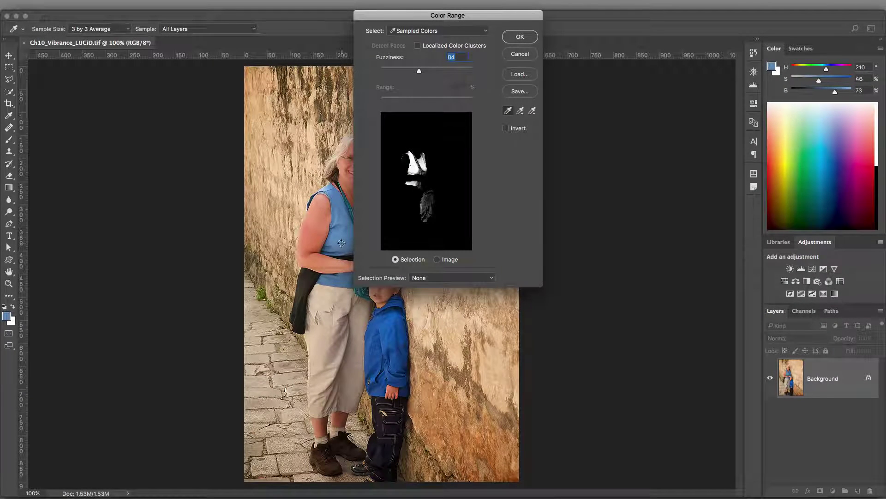
# Sample the boy's blue jacket and the woman's blue top in Color Range and confirm.
pyautogui.click(426, 205)
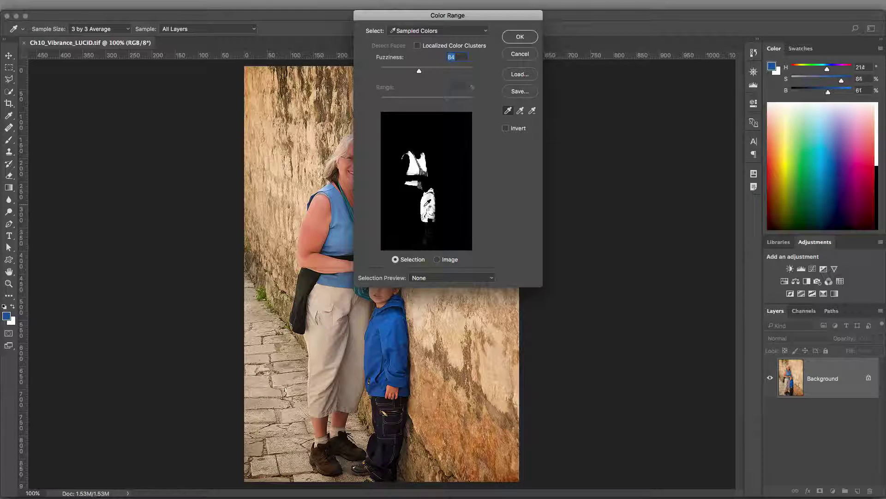
pyautogui.keyDown('shift'); pyautogui.click(414, 167); pyautogui.keyUp('shift')
pyautogui.click(516, 37)
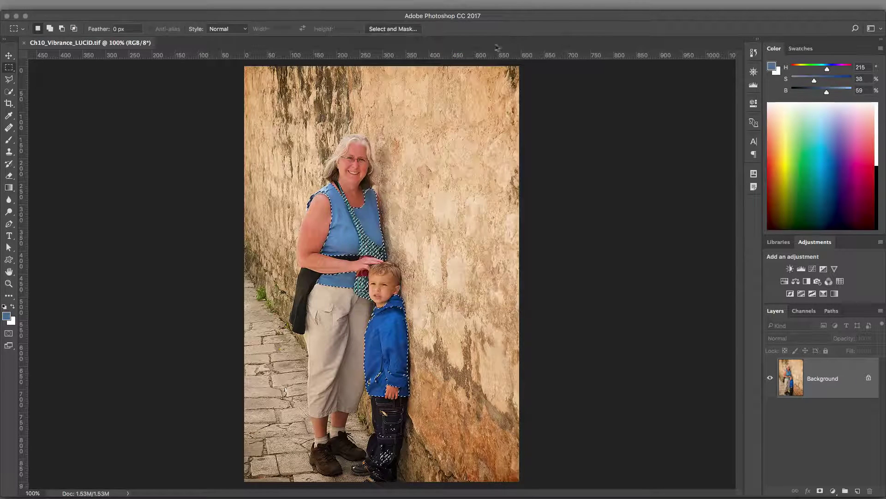
# Refine the clothing selection in Select and Mask with a 28 px radius and about 3 px feather.
pyautogui.click(393, 28)
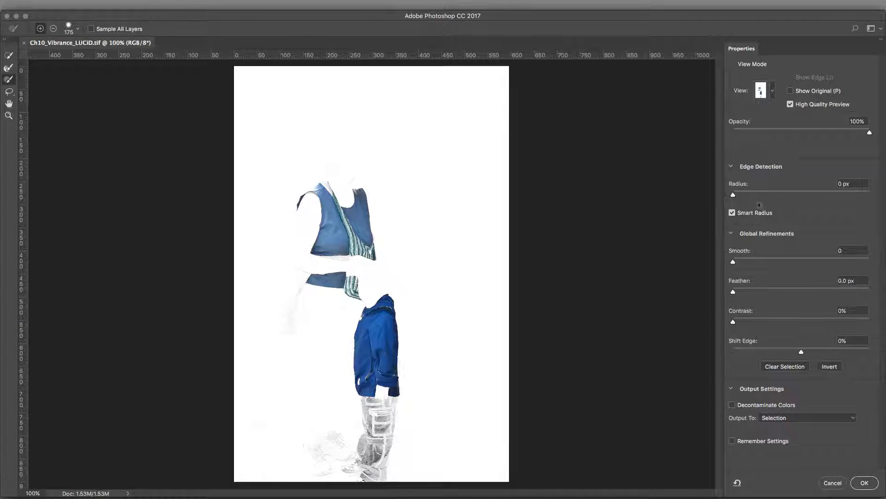
pyautogui.moveTo(768, 193); pyautogui.dragTo(801, 192)
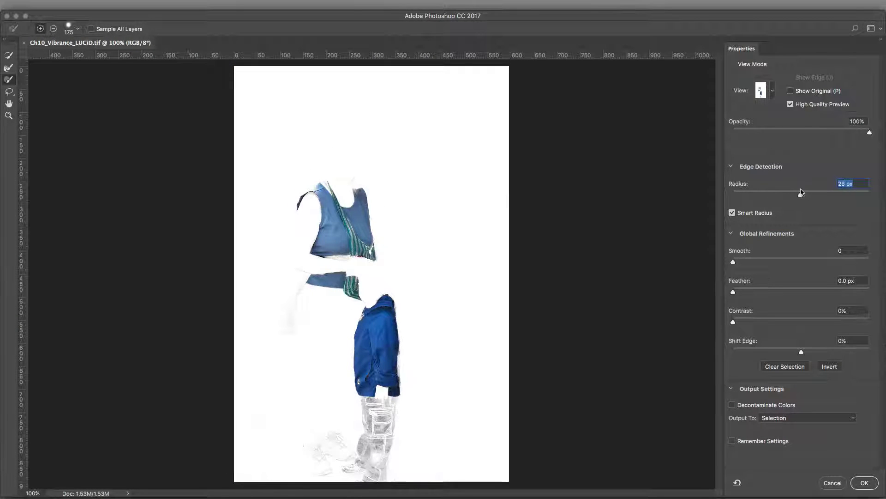
pyautogui.moveTo(733, 291); pyautogui.dragTo(752, 291)
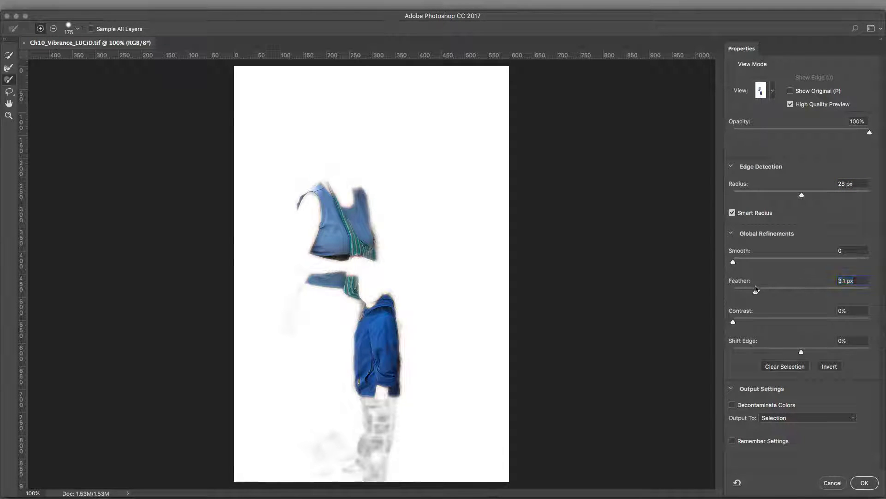
pyautogui.press('Return')
# Apply Perfectly Clear Complete v3 to the blue clothing with Sky Enhance raised to 66.
pyautogui.click(225, 5)
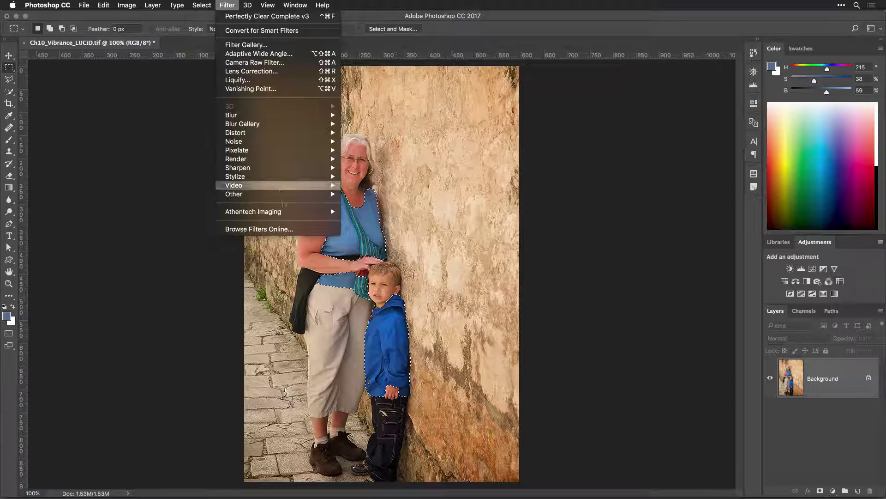
pyautogui.moveTo(300, 213)
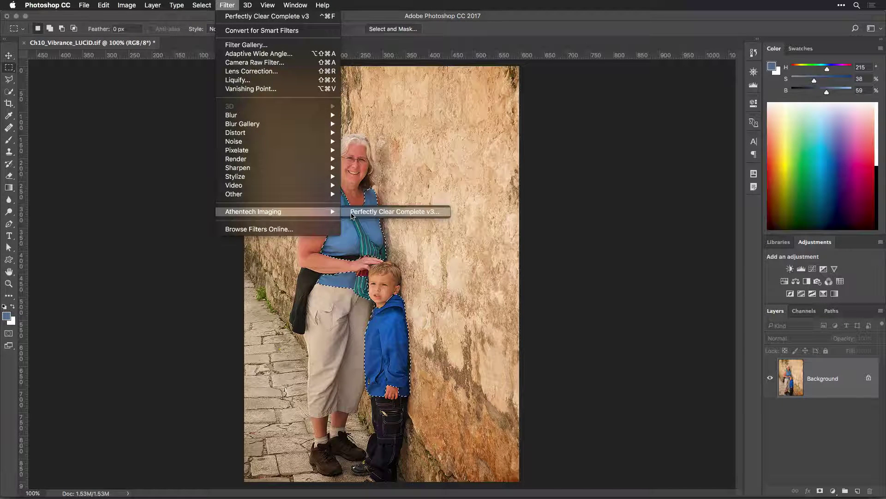
pyautogui.click(352, 215)
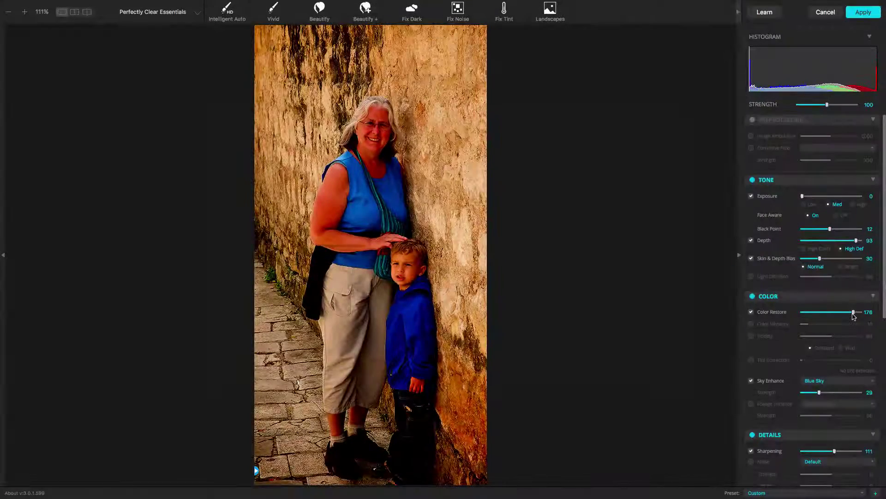
pyautogui.click(841, 393)
pyautogui.press('Return')
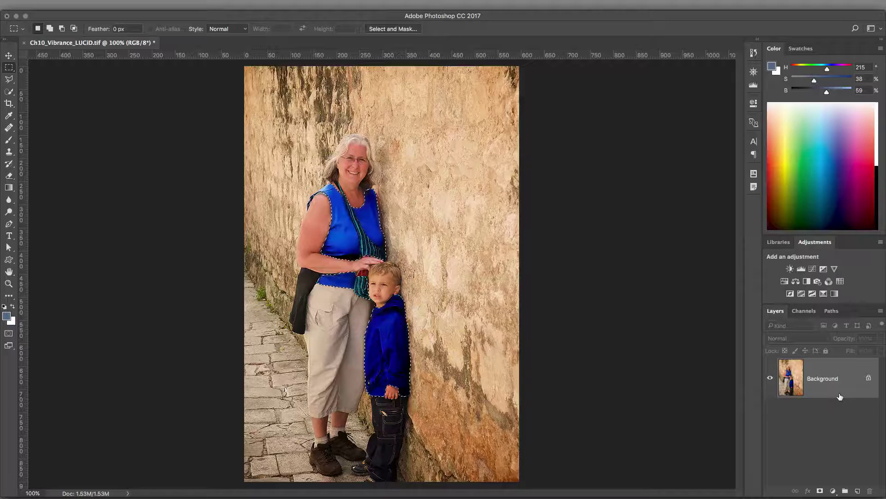
# Deselect, save a History snapshot, and compare the original and edited states.
pyautogui.press('super+d')
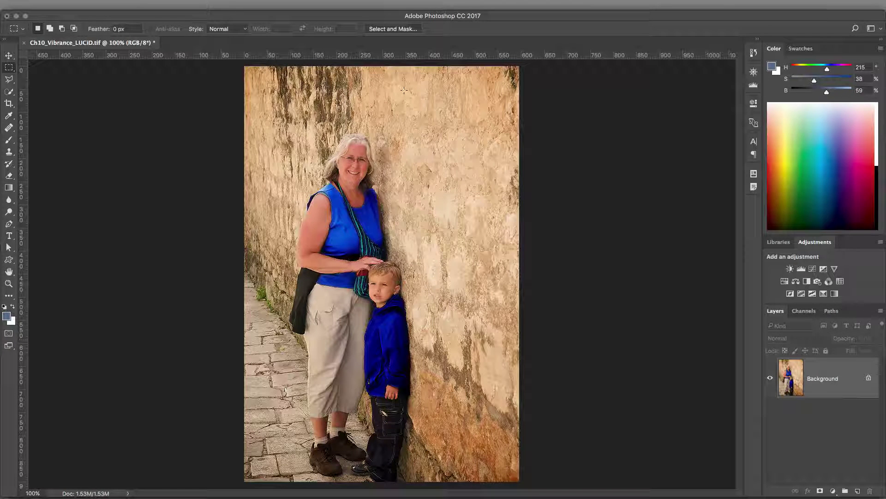
pyautogui.click(295, 5)
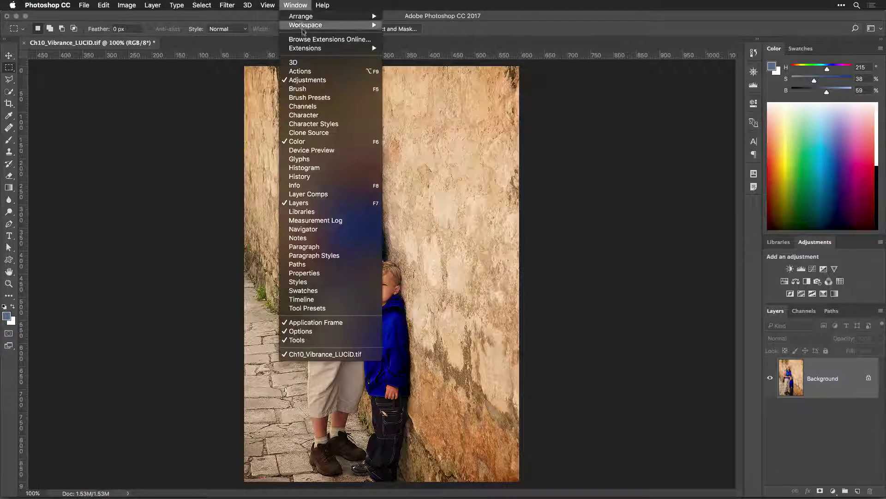
pyautogui.click(313, 178)
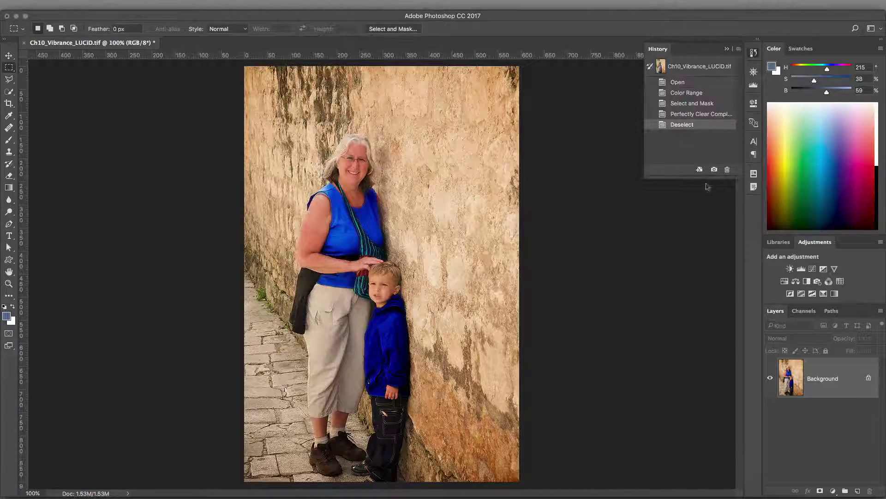
pyautogui.click(714, 169)
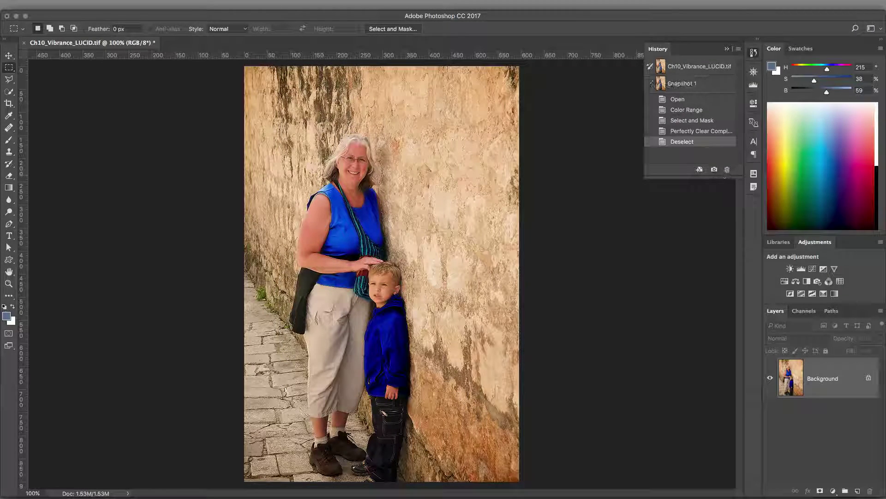
pyautogui.click(678, 67)
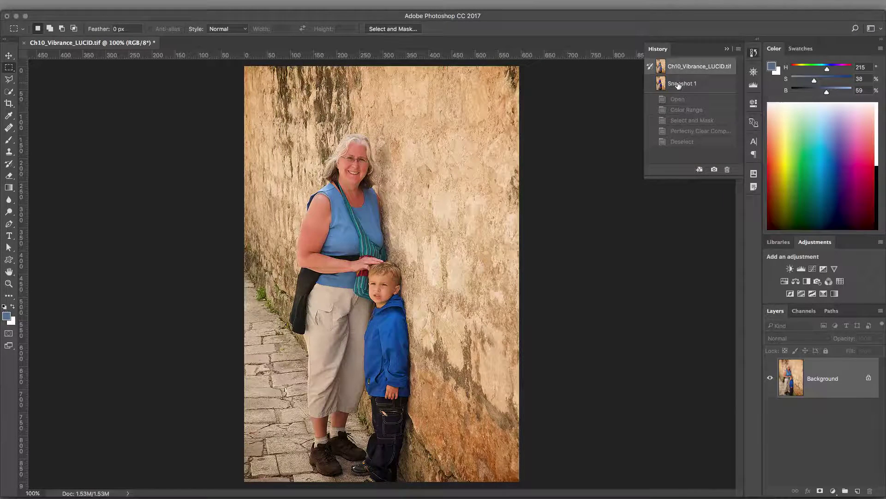
pyautogui.click(678, 84)
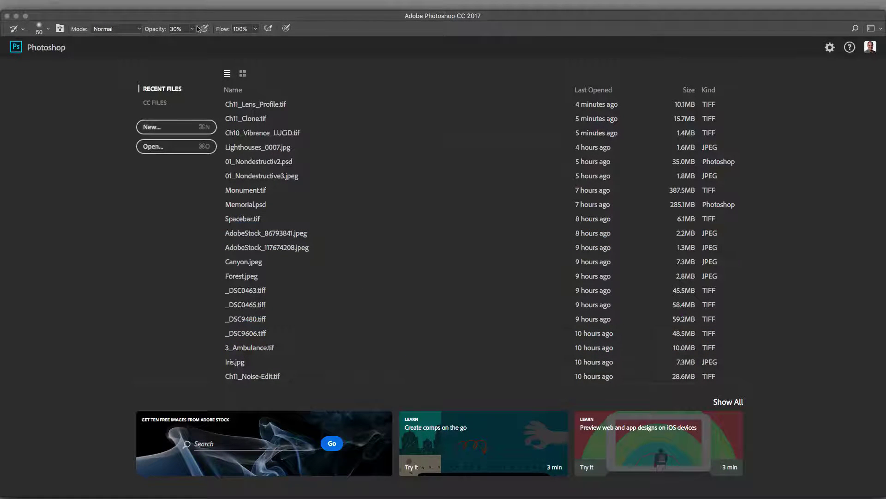
# Open _DSC5415.ARW through Camera Raw as a Smart Object and nest it in another Smart Object.
pyautogui.click(76, 4)
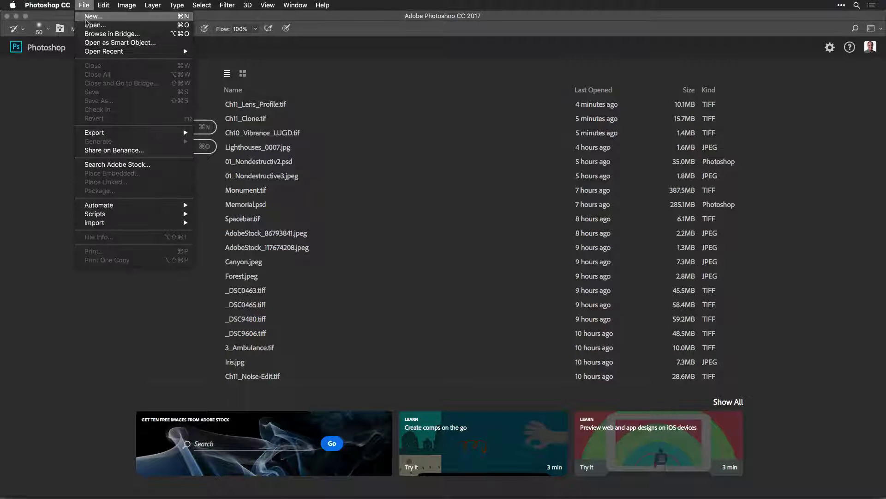
pyautogui.click(86, 28)
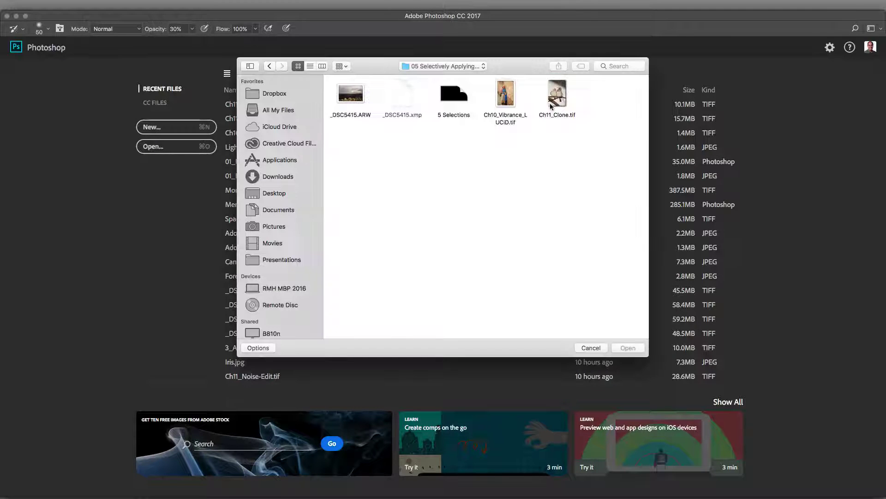
pyautogui.click(359, 95)
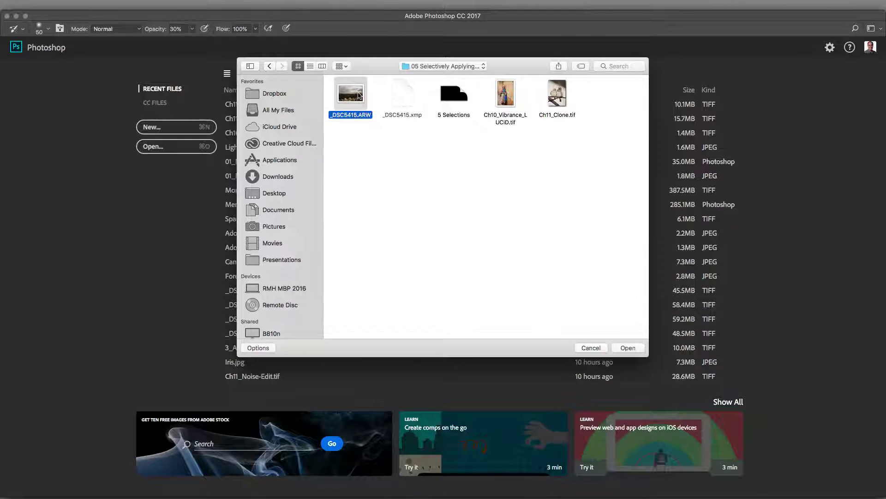
pyautogui.doubleClick(360, 95)
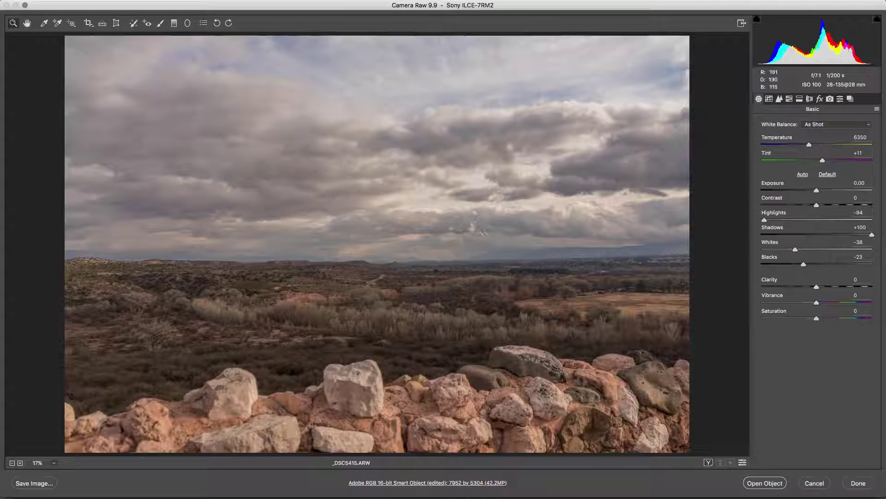
pyautogui.click(757, 484)
pyautogui.rightClick(853, 378)
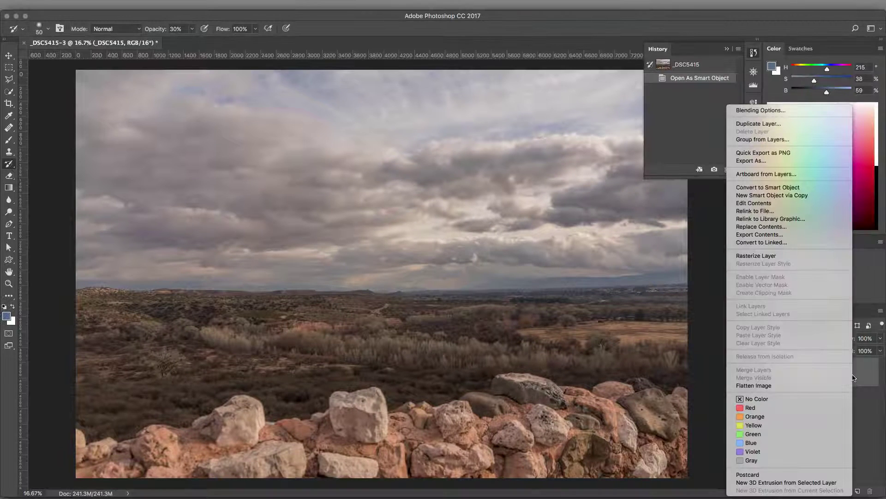
pyautogui.click(823, 189)
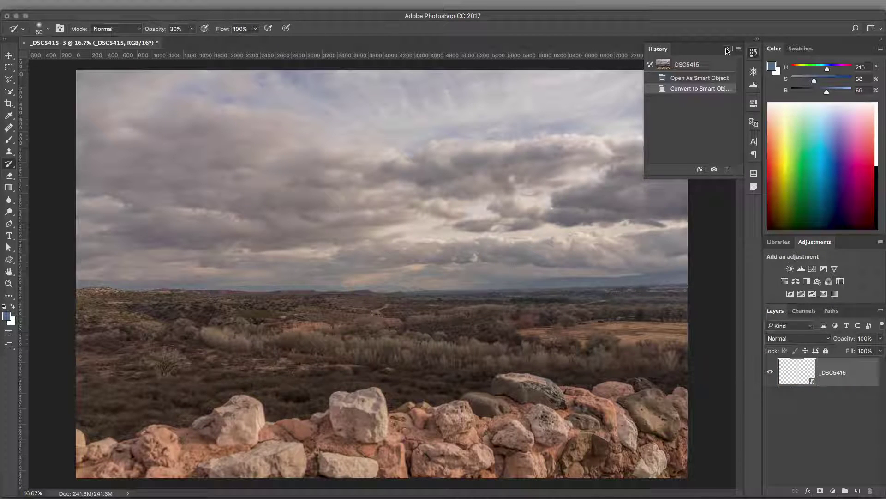
# Paint a Quick Selection across the cloudy sky above the horizon and bring it into Select and Mask.
pyautogui.press('w')
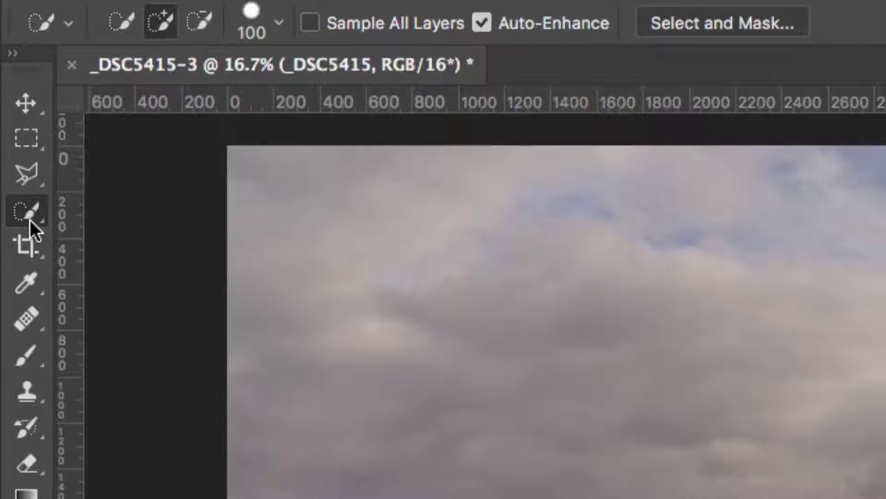
pyautogui.rightClick(30, 220)
pyautogui.click(110, 213)
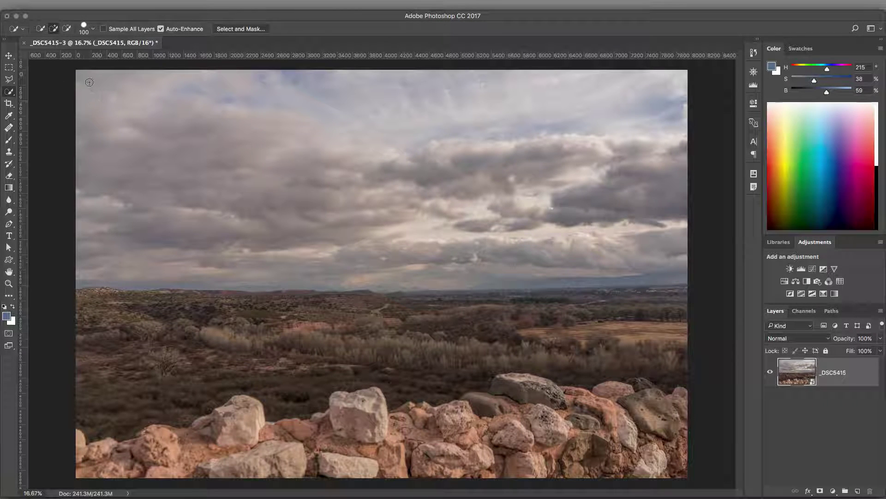
pyautogui.moveTo(85, 76)
pyautogui.mouseDown()
pyautogui.moveTo(138, 98)
pyautogui.moveTo(247, 108)
pyautogui.moveTo(377, 141)
pyautogui.moveTo(420, 138)
pyautogui.moveTo(469, 119)
pyautogui.moveTo(558, 131)
pyautogui.moveTo(678, 248)
pyautogui.mouseUp()
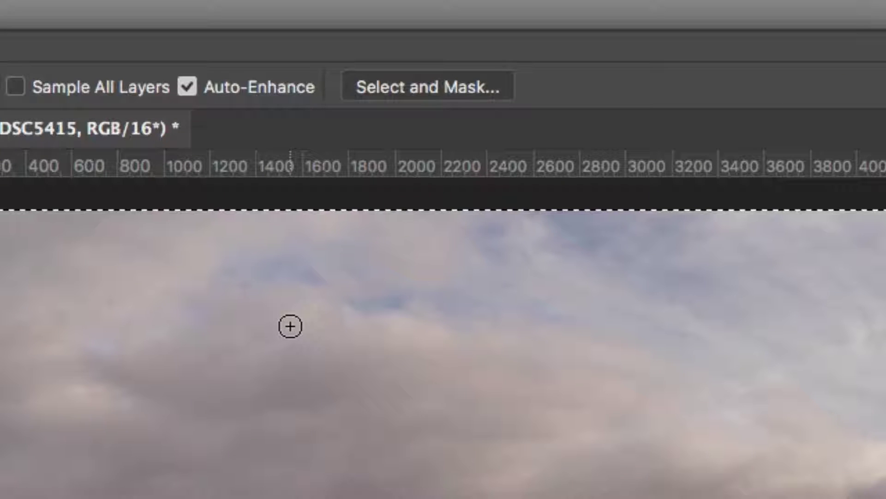
pyautogui.click(384, 90)
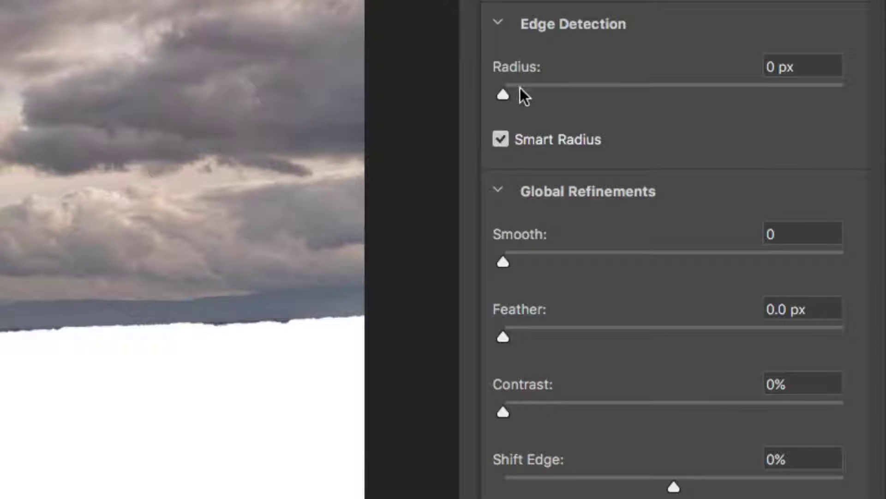
# Refine the sky edges with Radius 3 px, Smooth 8 and Feather 2.9 px, output as a selection.
pyautogui.moveTo(520, 88); pyautogui.dragTo(599, 83)
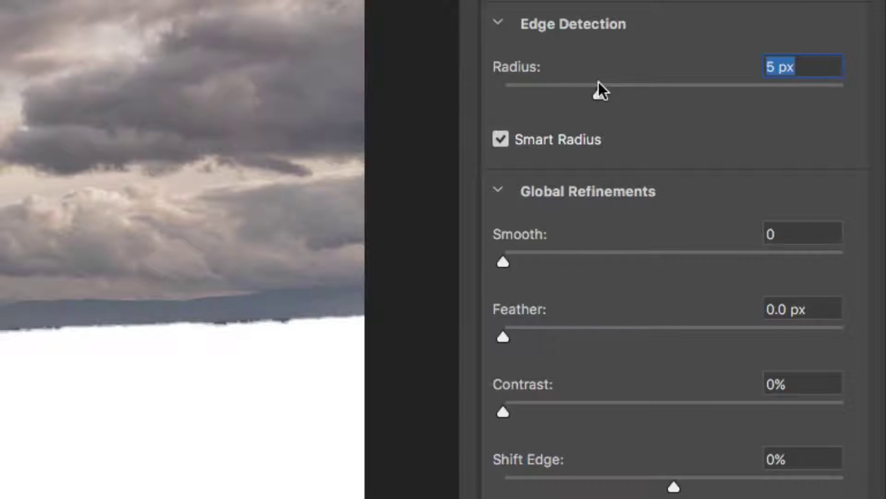
pyautogui.click(531, 261)
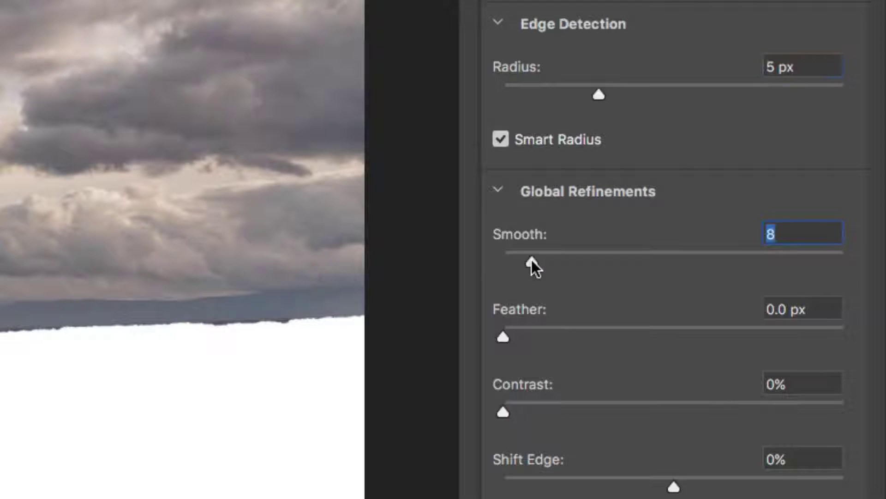
pyautogui.click(557, 328)
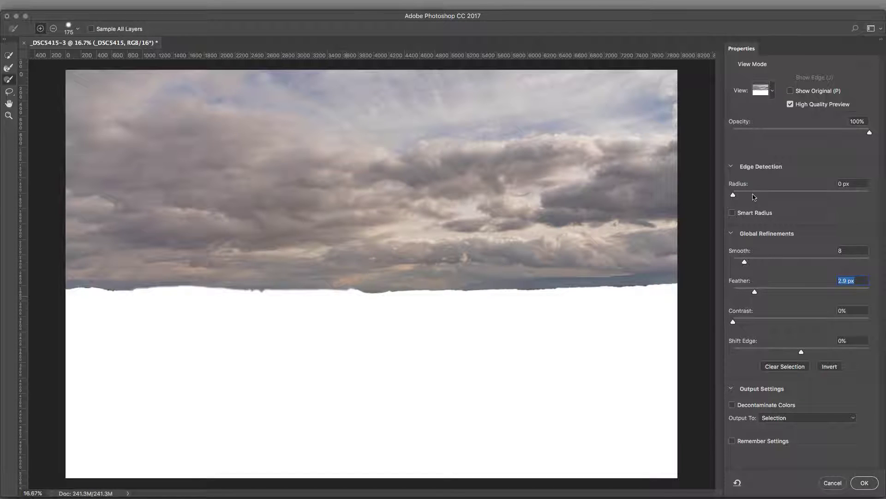
pyautogui.click(753, 194)
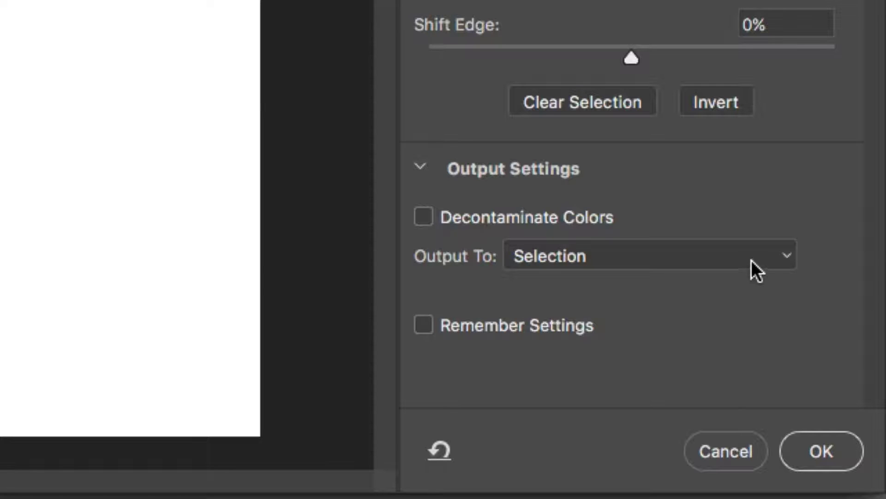
pyautogui.click(841, 418)
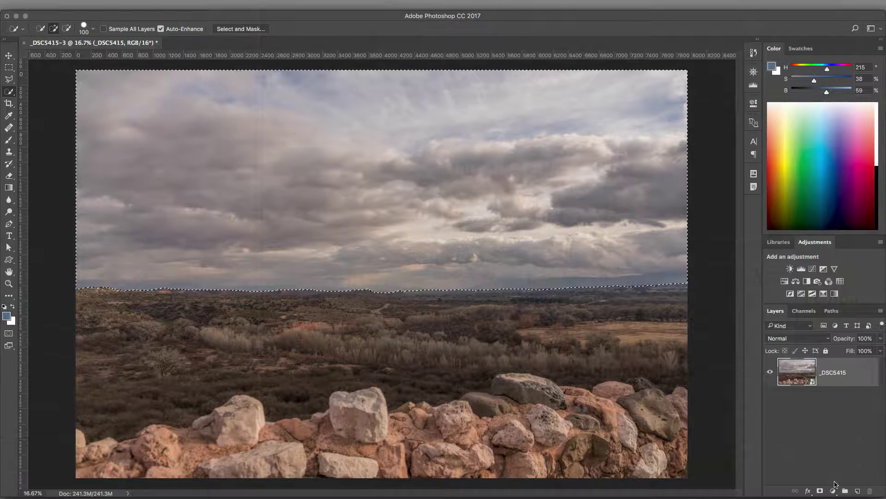
# Launch Athentech Imaging's Perfectly Clear Complete v3 filter on the sky selection.
pyautogui.moveTo(146, 3)
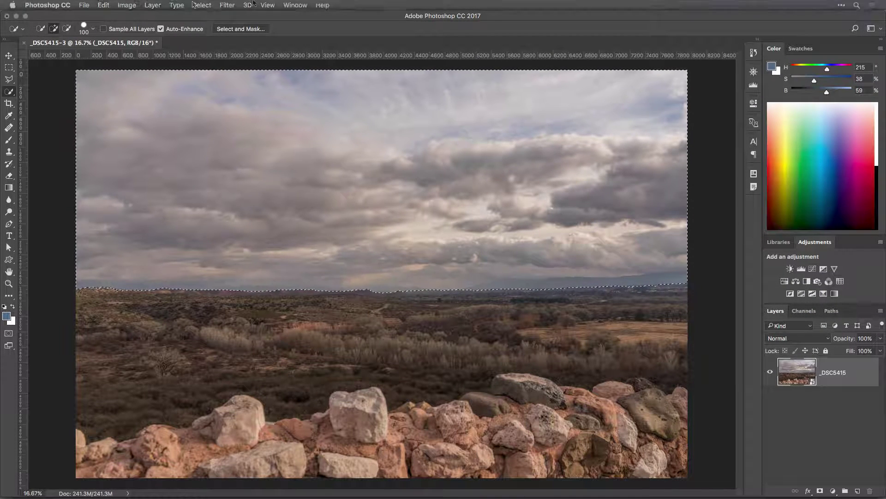
pyautogui.click(227, 4)
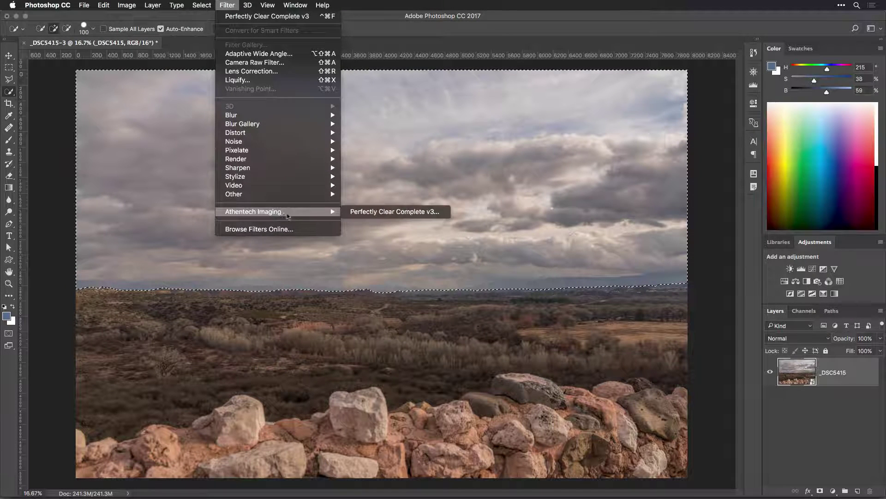
pyautogui.moveTo(337, 211)
pyautogui.click(356, 212)
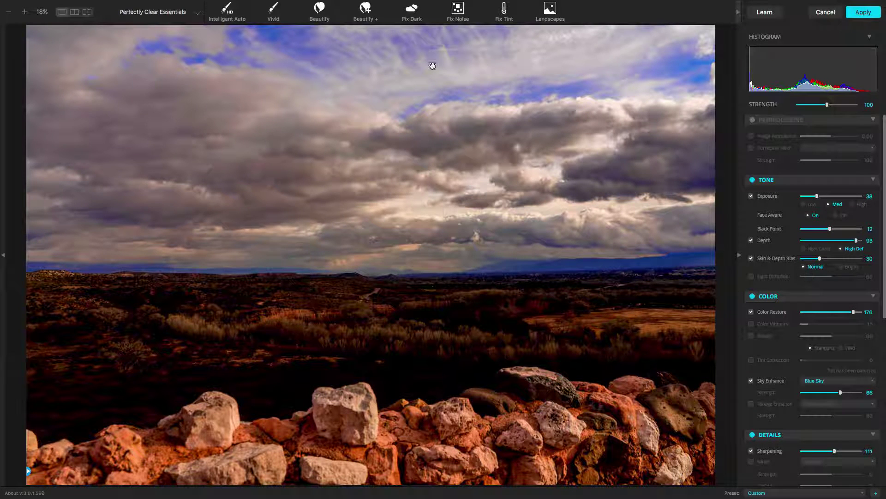
# Apply the Perfect Color group's iAuto Color preset and raise Color Restore to 84.
pyautogui.click(196, 15)
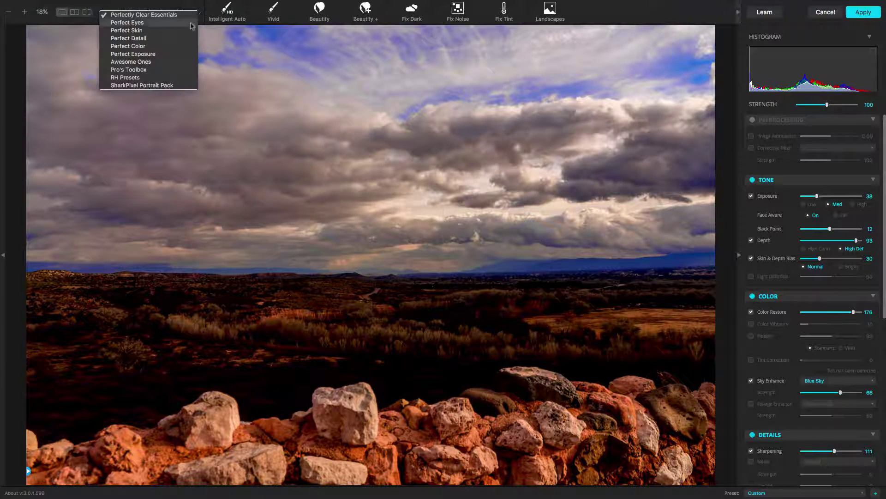
pyautogui.click(184, 45)
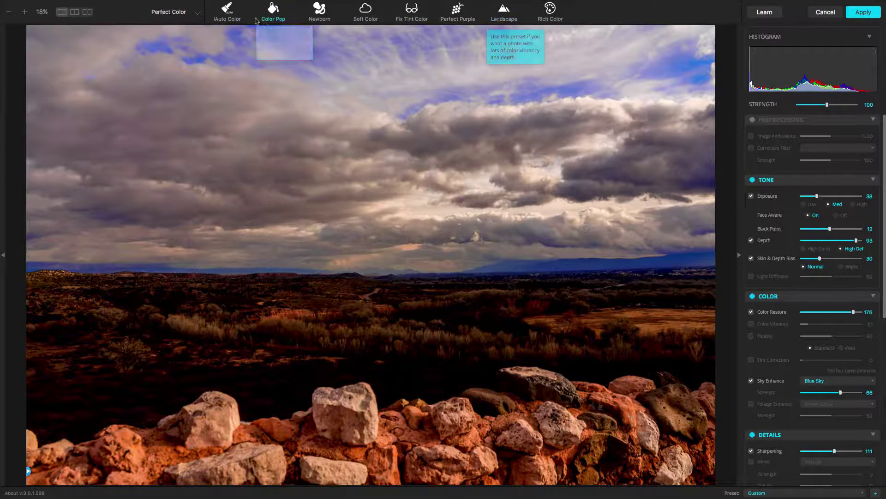
pyautogui.click(226, 13)
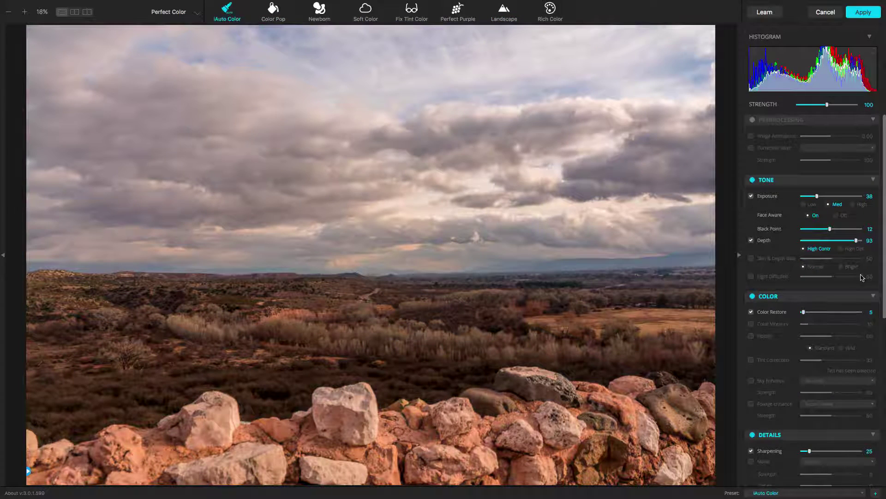
pyautogui.click(814, 312)
pyautogui.moveTo(813, 313)
pyautogui.mouseDown()
pyautogui.moveTo(814, 326)
pyautogui.moveTo(823, 318)
pyautogui.mouseUp()
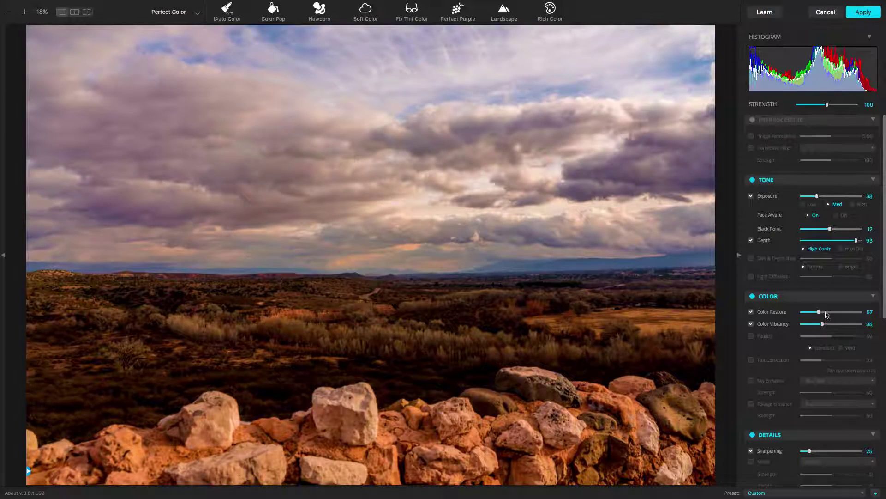
pyautogui.click(826, 313)
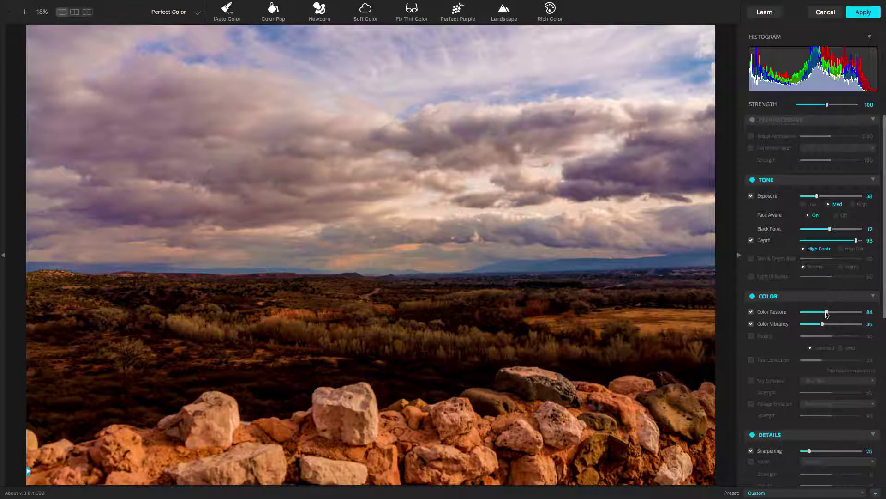
# Enable Tint Correction at 19, compare against the original, and apply the filter.
pyautogui.click(780, 360)
pyautogui.click(813, 364)
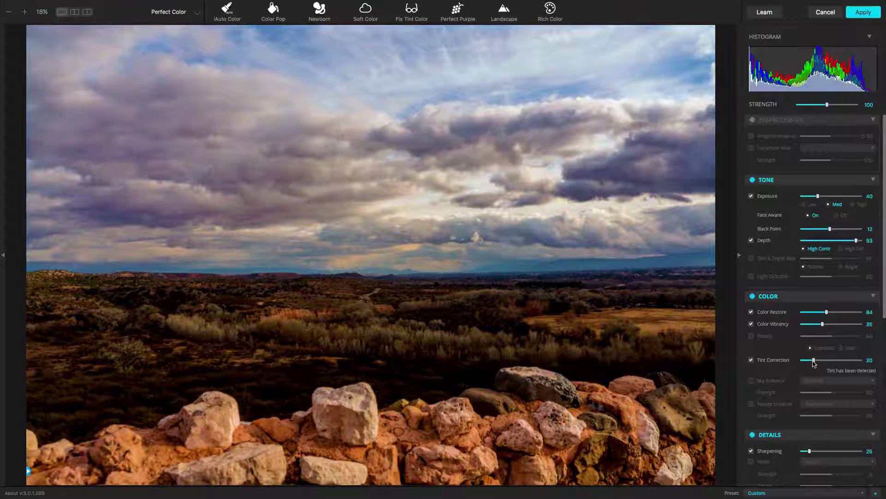
pyautogui.moveTo(814, 363); pyautogui.dragTo(813, 363)
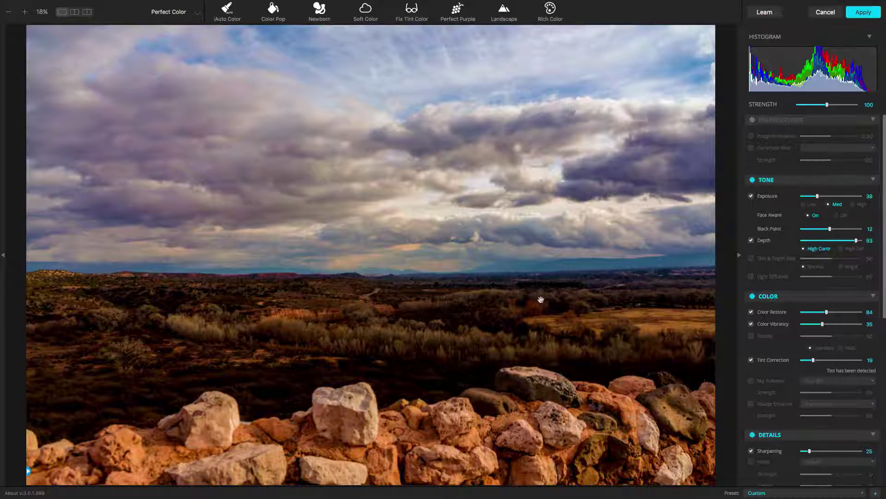
pyautogui.click(513, 257)
pyautogui.moveTo(512, 257); pyautogui.dragTo(512, 257)
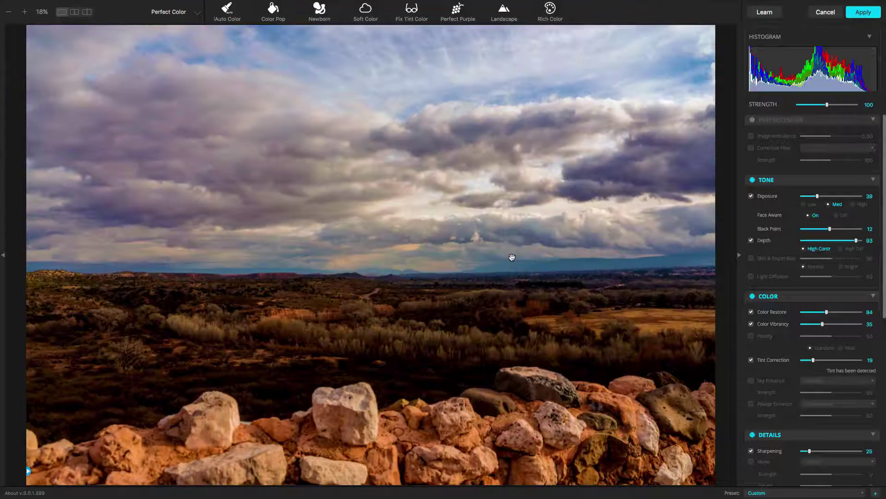
pyautogui.click(857, 15)
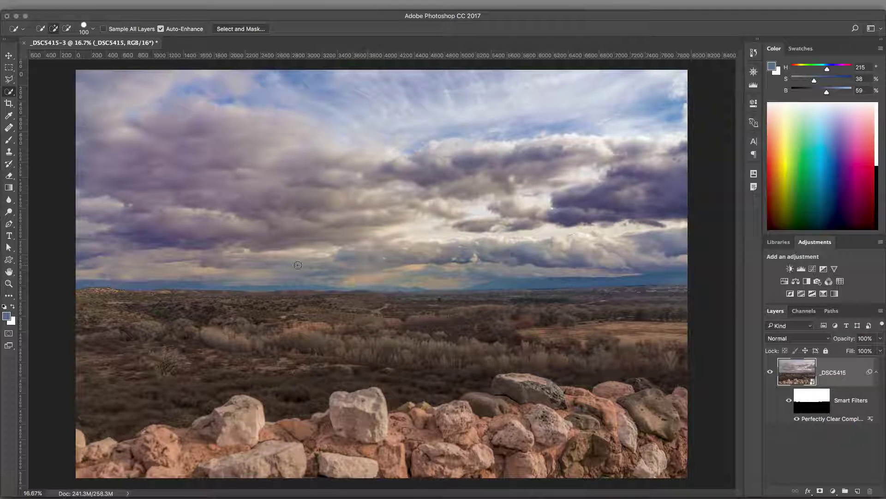
# Switch to the Brush tool and zoom the photo in to 50%.
pyautogui.press('b')
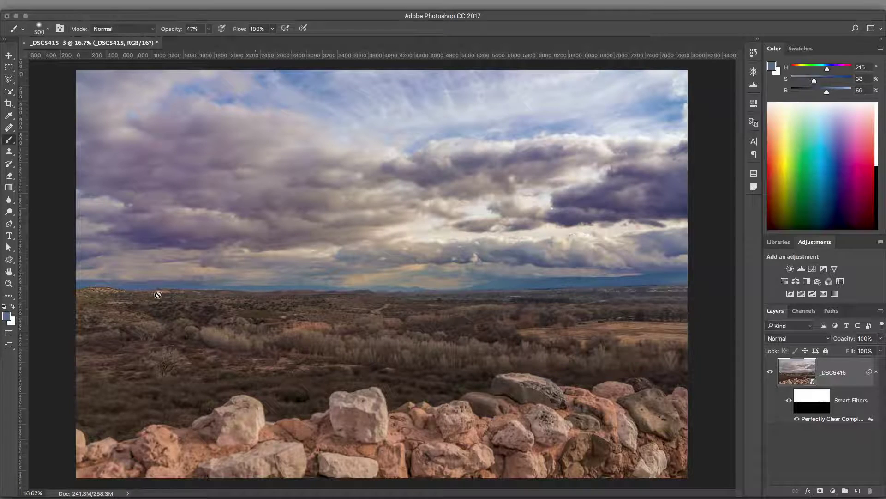
pyautogui.press('super+equal')
pyautogui.press('super+equal')
pyautogui.press('super+equal')
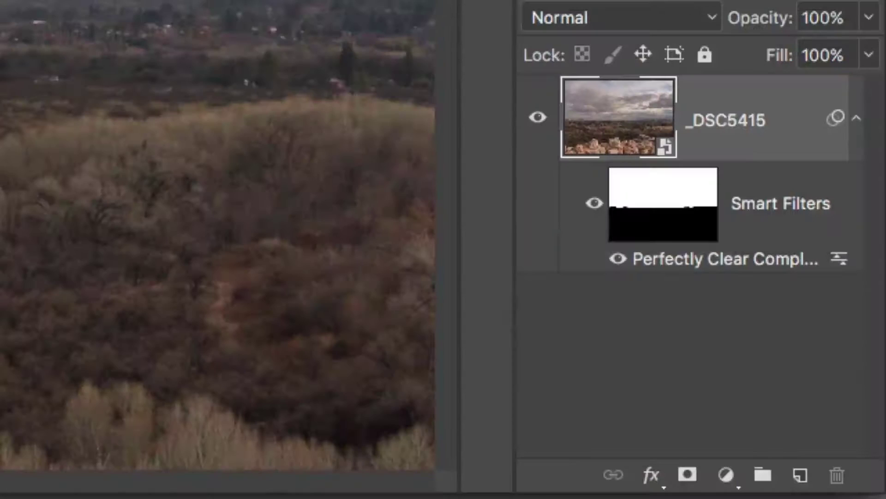
# Target the Perfectly Clear smart filter mask and shrink the brush to 64 px.
pyautogui.click(666, 193)
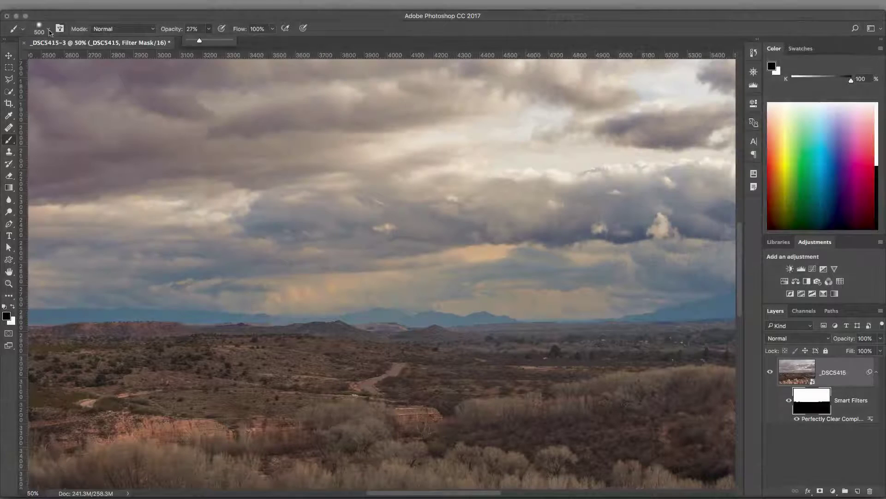
pyautogui.click(46, 31)
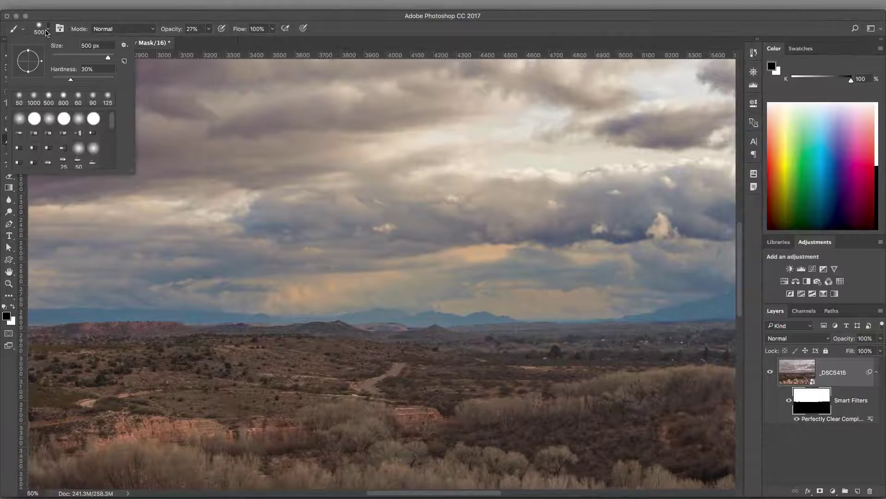
pyautogui.moveTo(85, 61); pyautogui.dragTo(72, 60)
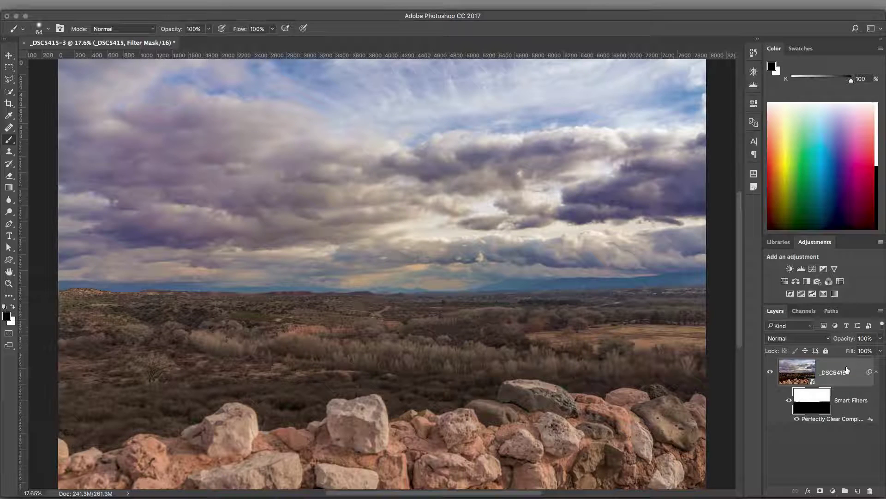
# Convert the filtered _DSC5415 layer into a Smart Object and start a Color Range selection.
pyautogui.rightClick(847, 369)
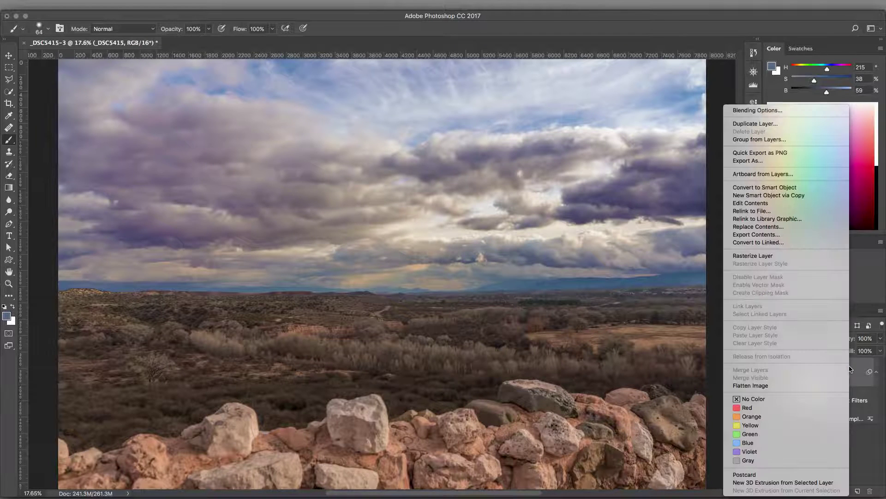
pyautogui.click(809, 185)
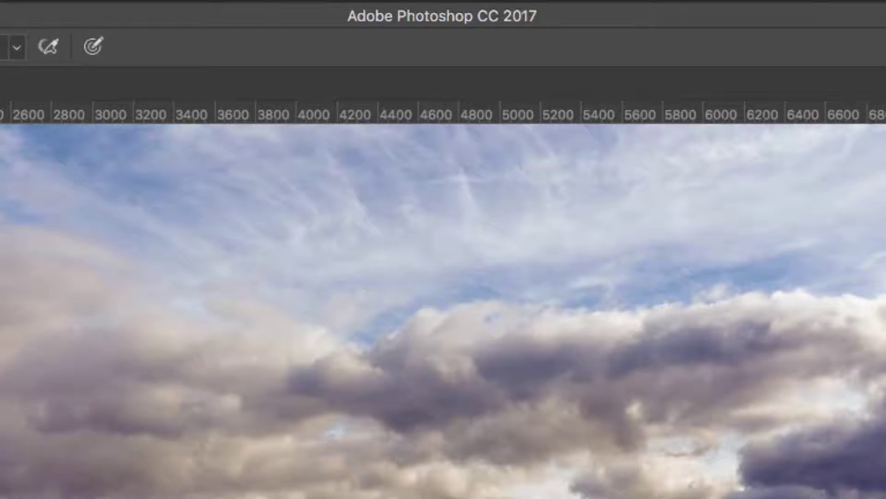
pyautogui.click(18, 1)
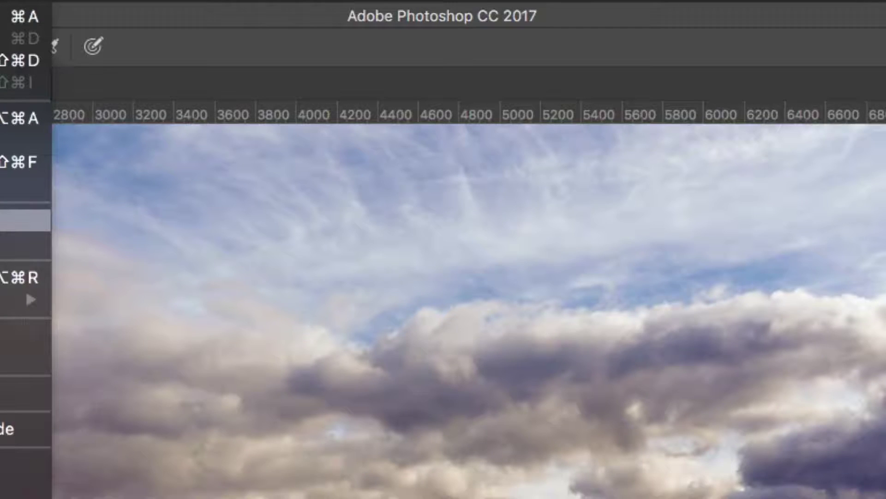
pyautogui.click(26, 220)
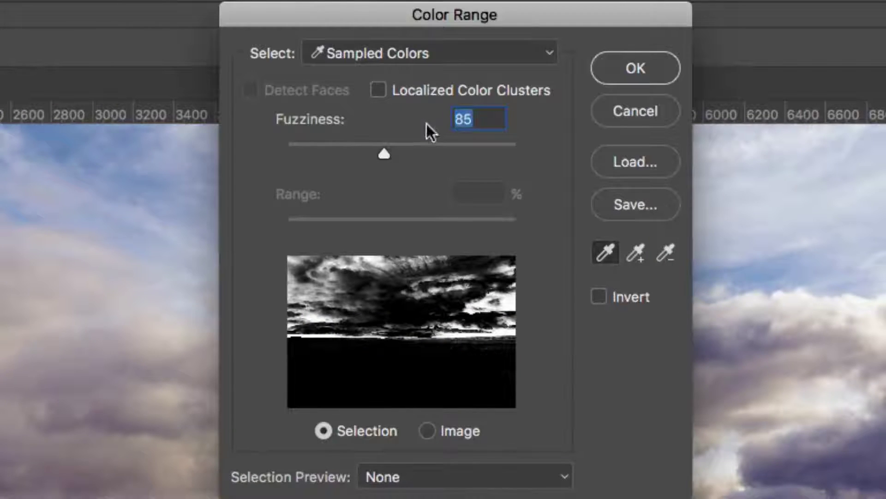
# Enable Localized Color Clusters, set Fuzziness to 17, sample the foreground land, and lower Range to 34%.
pyautogui.click(404, 90)
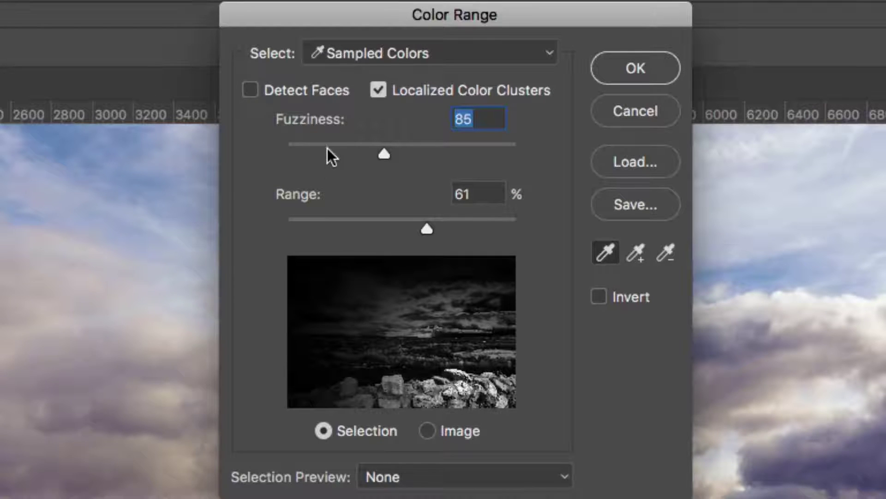
pyautogui.moveTo(328, 148); pyautogui.dragTo(305, 147)
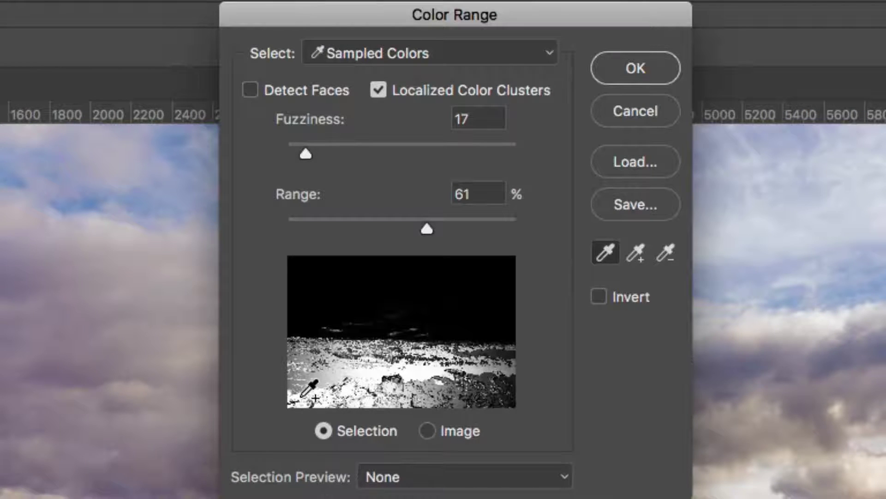
pyautogui.moveTo(357, 390); pyautogui.dragTo(496, 377)
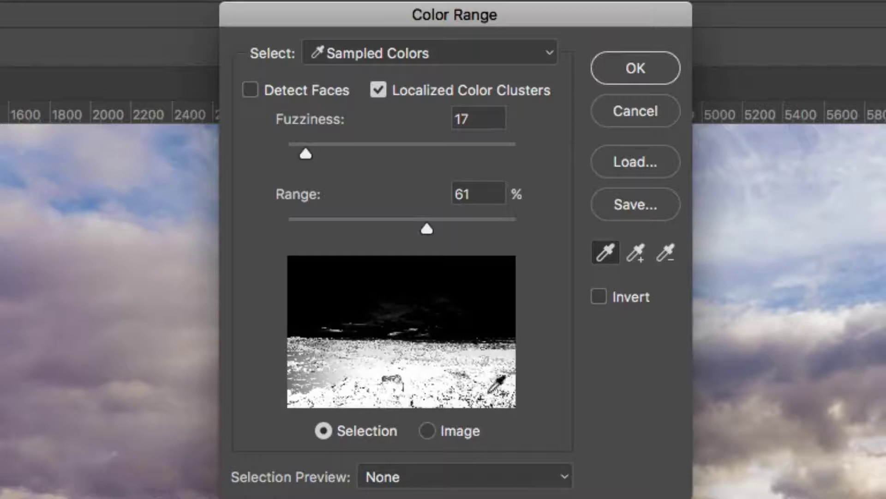
pyautogui.moveTo(385, 390)
pyautogui.mouseDown()
pyautogui.moveTo(310, 382)
pyautogui.moveTo(317, 371)
pyautogui.moveTo(393, 372)
pyautogui.moveTo(461, 383)
pyautogui.mouseUp()
pyautogui.moveTo(410, 228); pyautogui.dragTo(342, 229)
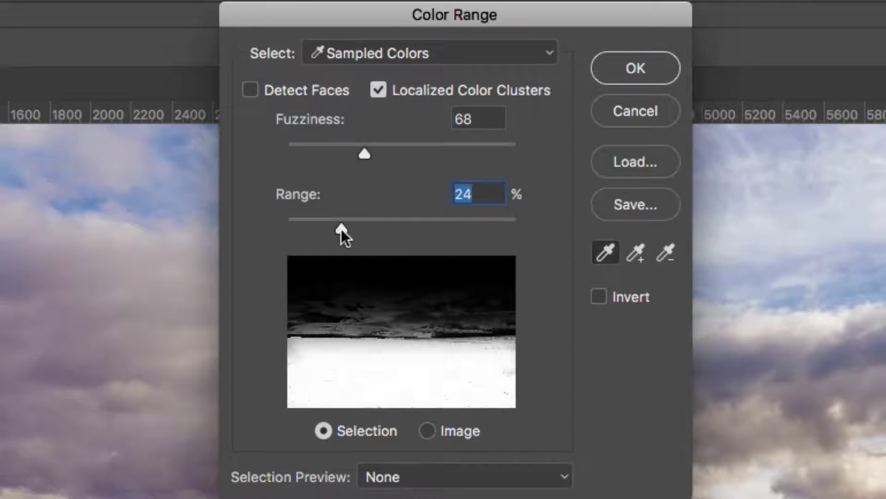
# Narrow Range to 24%, subtract the sky tones, raise Fuzziness to 76, and confirm.
pyautogui.keyDown('alt'); pyautogui.click(378, 324); pyautogui.keyUp('alt')
pyautogui.keyDown('alt'); pyautogui.click(308, 324); pyautogui.keyUp('alt')
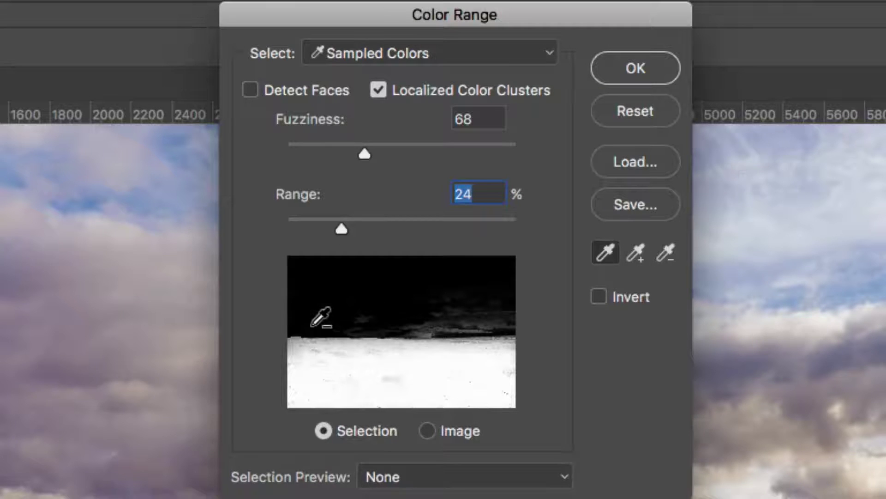
pyautogui.keyDown('alt'); pyautogui.click(477, 322); pyautogui.keyUp('alt')
pyautogui.keyDown('alt'); pyautogui.click(427, 325); pyautogui.keyUp('alt')
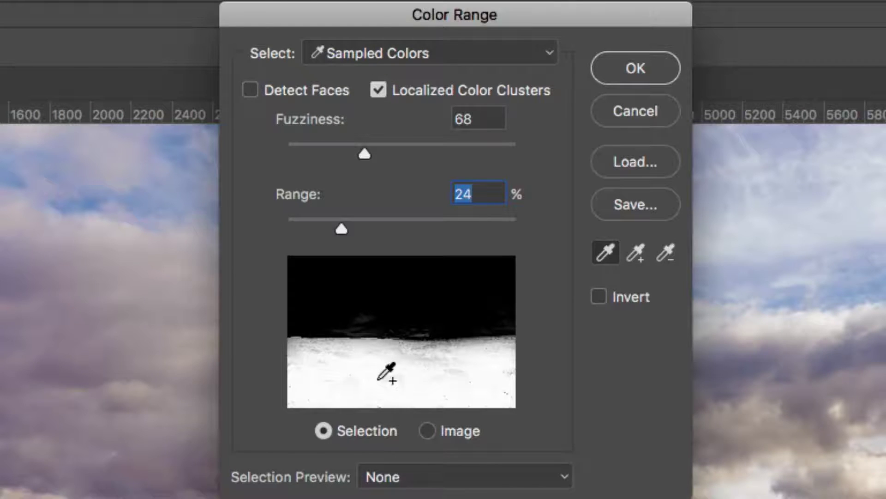
pyautogui.click(373, 154)
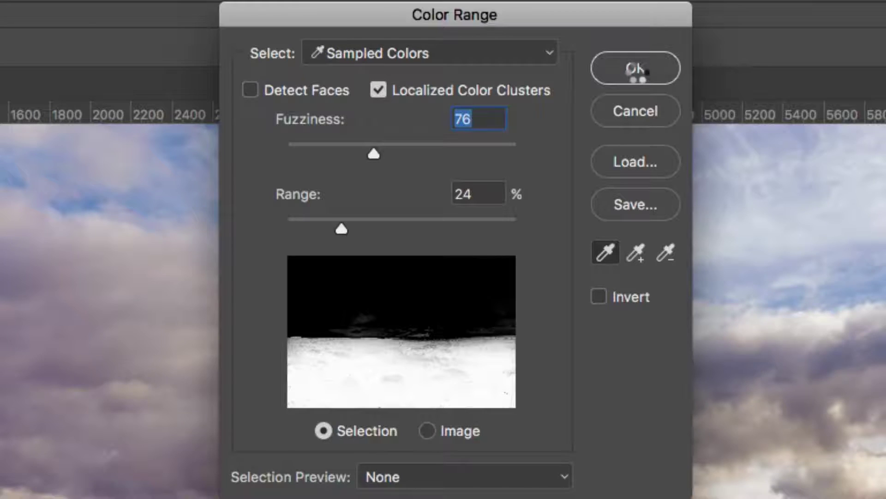
pyautogui.click(641, 79)
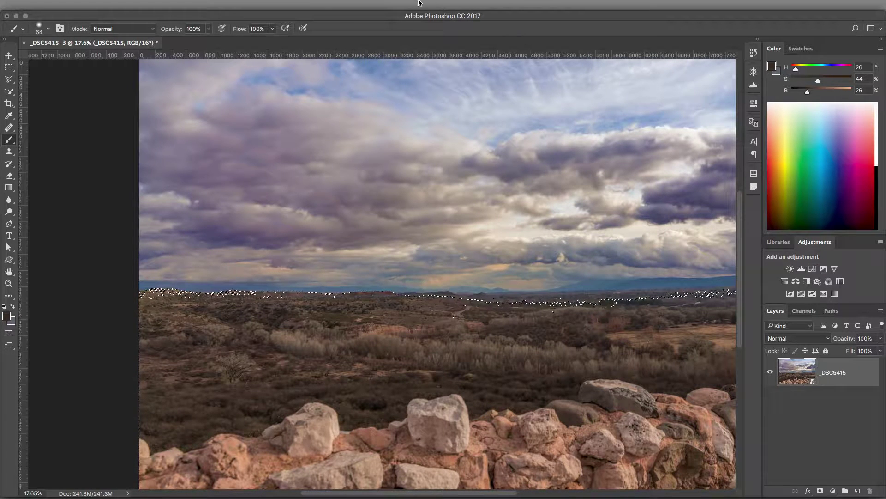
# Apply Perfectly Clear Complete v3 from Outdoor with Depth 90, Black Point 5, and bright Skin & Depth Bias 59.
pyautogui.click(227, 4)
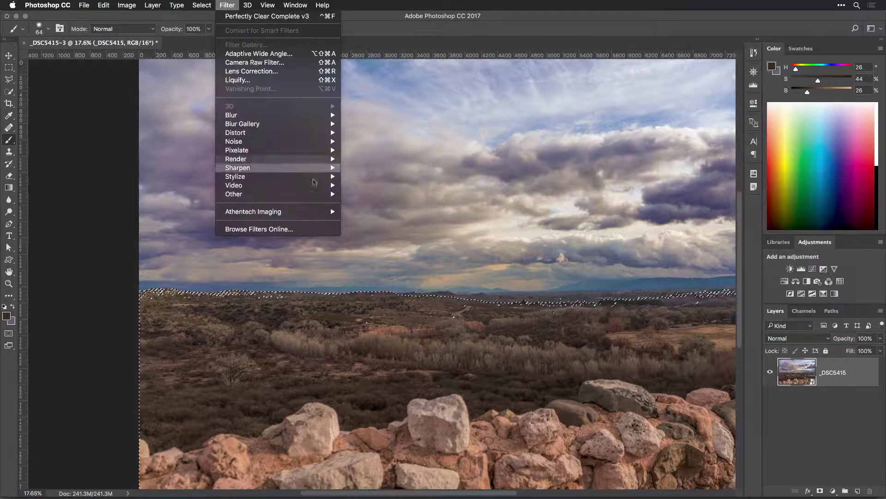
pyautogui.moveTo(323, 211)
pyautogui.click(365, 213)
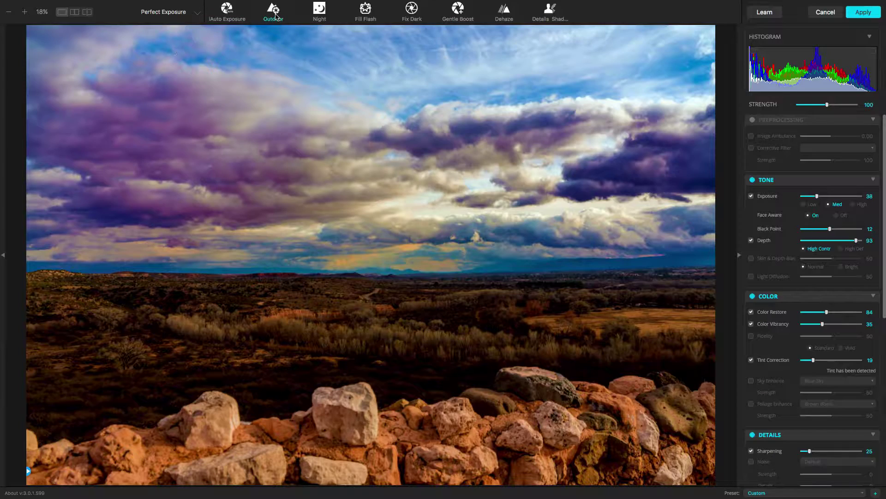
pyautogui.click(275, 14)
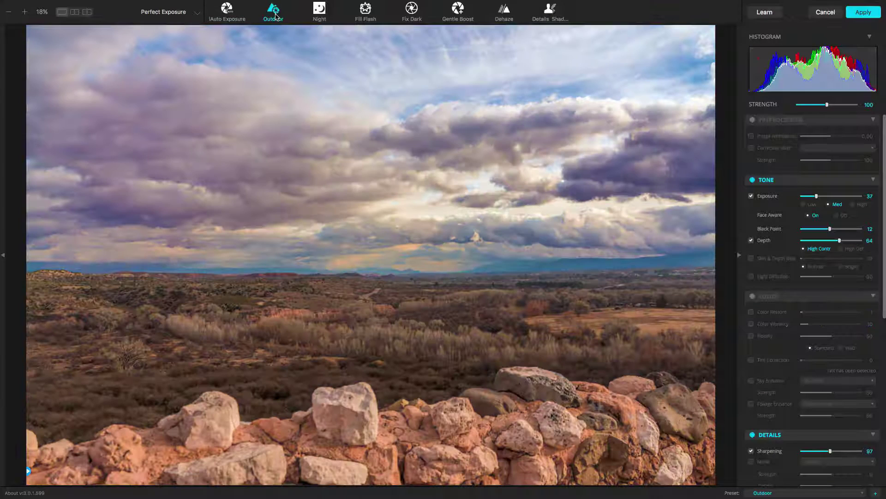
pyautogui.click(853, 241)
pyautogui.moveTo(830, 229); pyautogui.dragTo(813, 229)
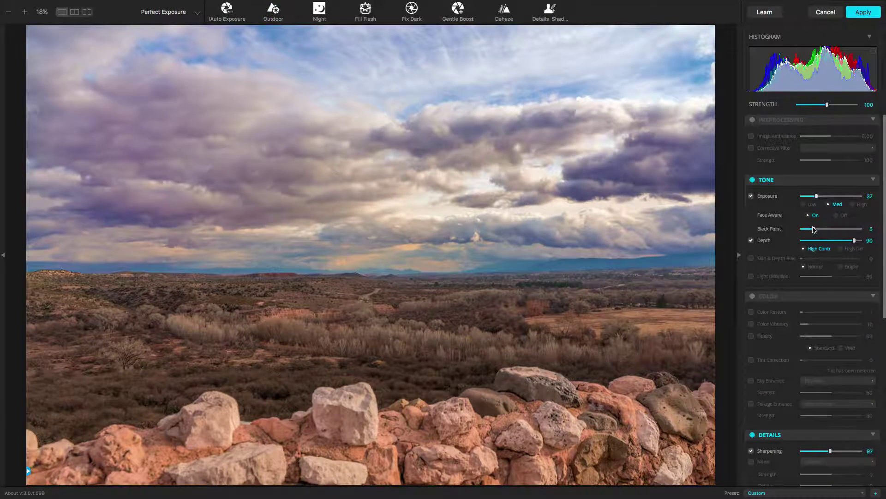
pyautogui.click(811, 259)
pyautogui.moveTo(811, 259); pyautogui.dragTo(837, 259)
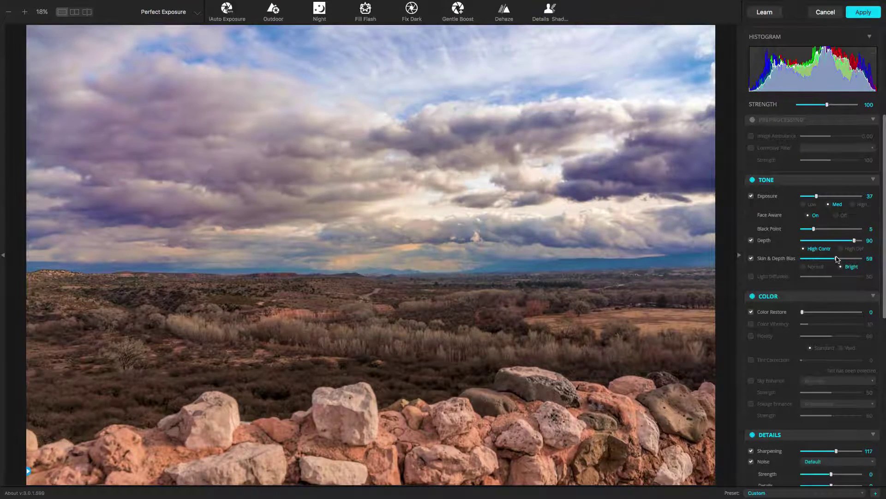
pyautogui.click(862, 12)
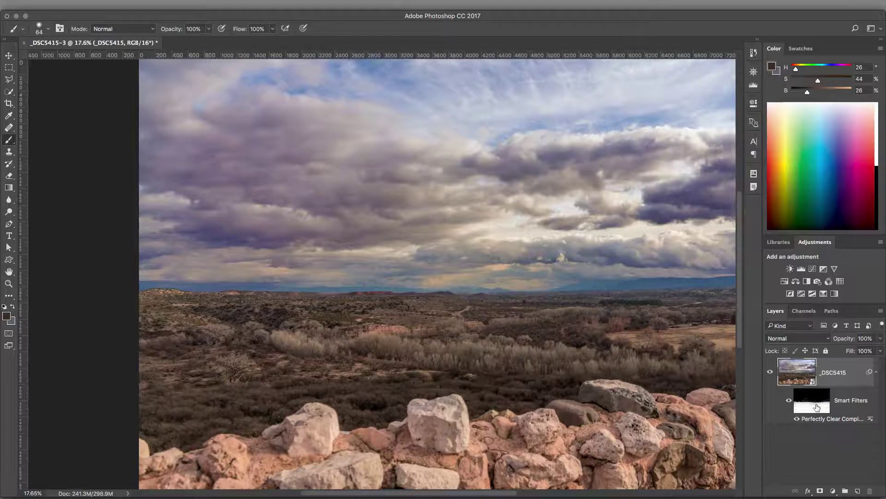
# Rebuild the filter mask from Color Range at Range 32% and Fuzziness 99, then reopen Perfectly Clear.
pyautogui.doubleClick(818, 406)
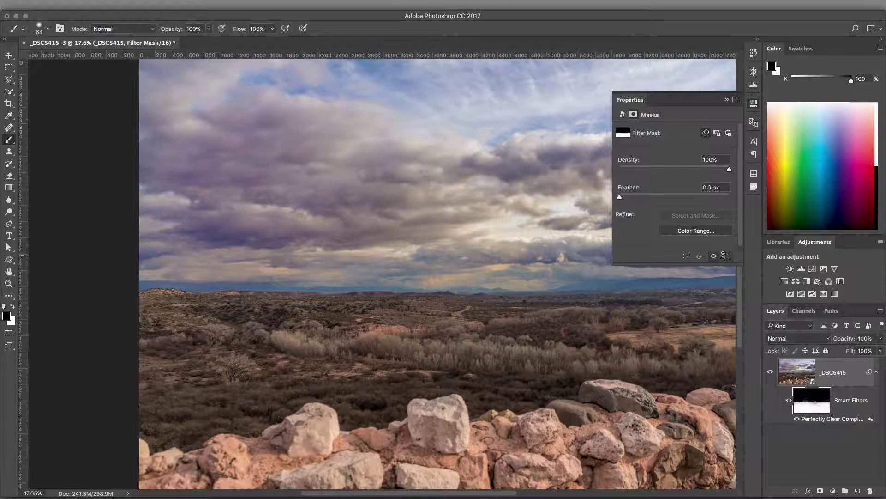
pyautogui.click(680, 231)
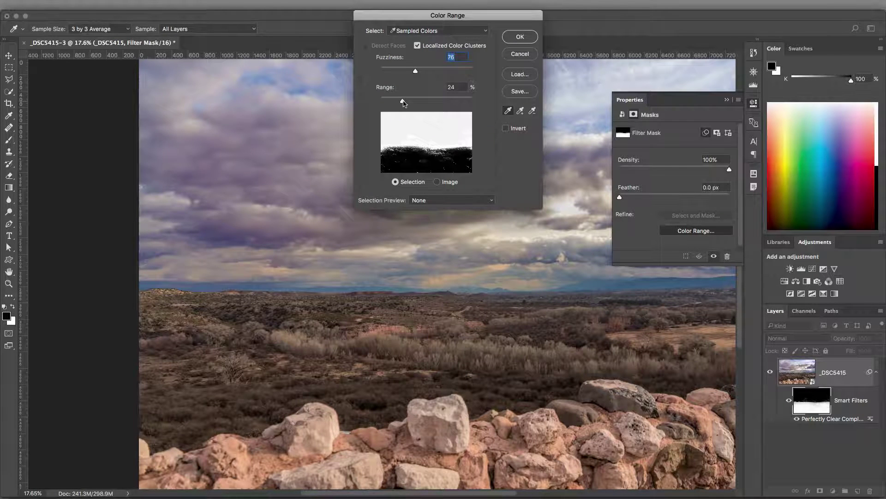
pyautogui.moveTo(403, 103); pyautogui.dragTo(407, 103)
pyautogui.moveTo(416, 70); pyautogui.dragTo(427, 72)
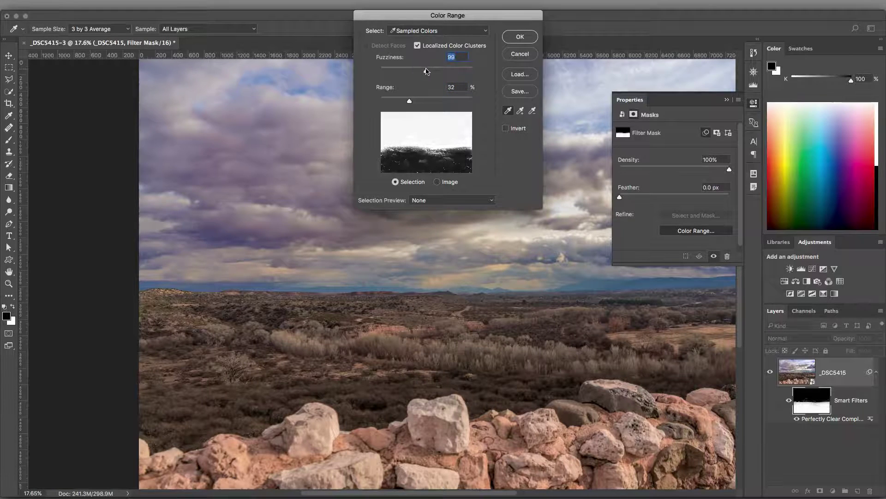
pyautogui.click(515, 37)
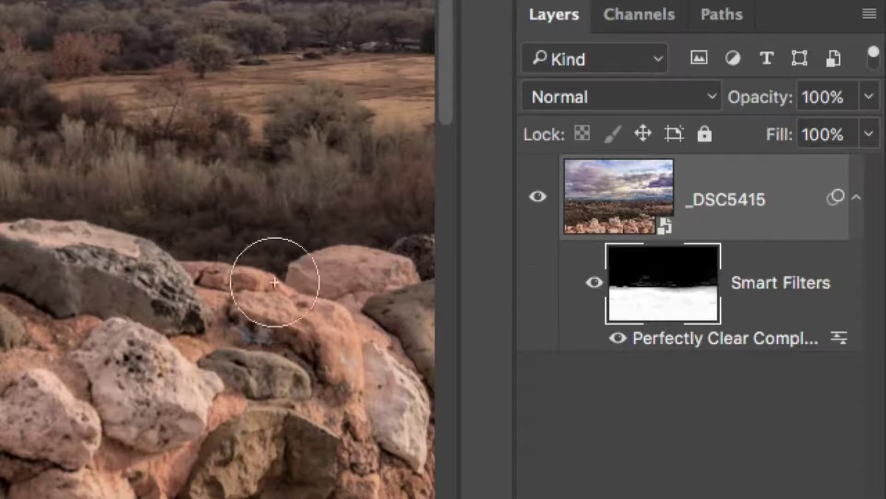
pyautogui.doubleClick(664, 339)
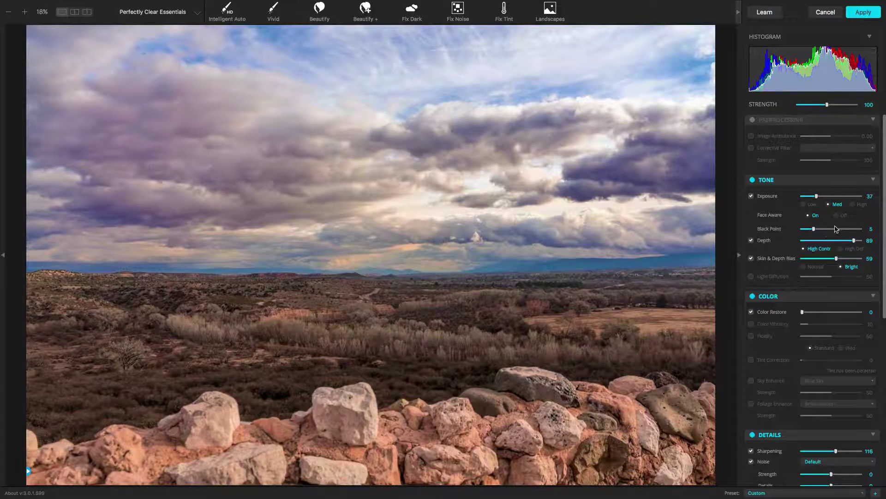
# Set Perfectly Clear Black Point to 14 and Depth to High Def, then open the smart object's contents.
pyautogui.click(836, 229)
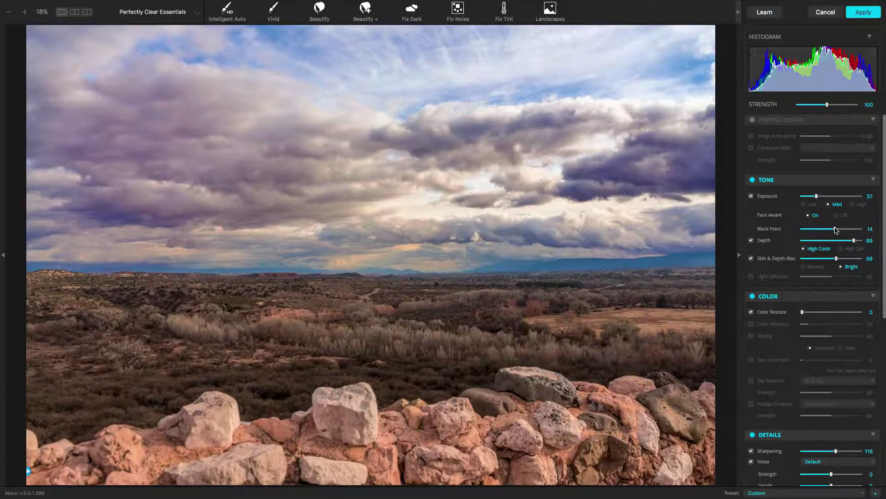
pyautogui.click(851, 249)
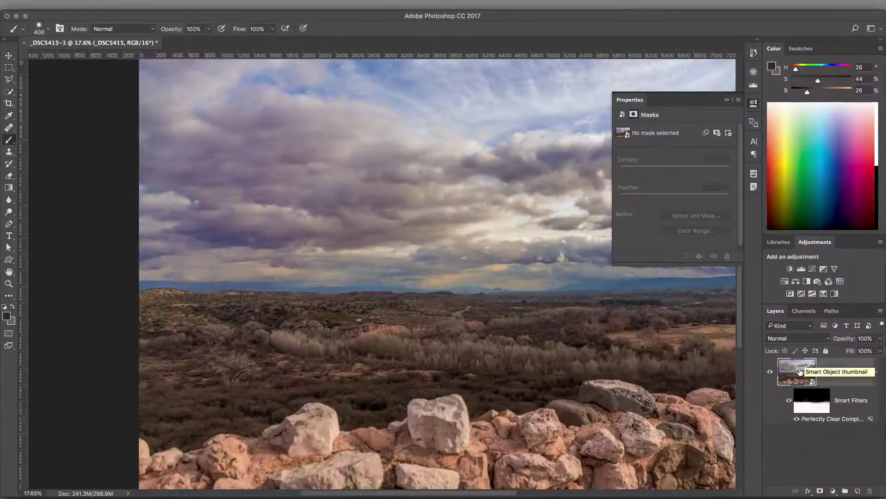
pyautogui.click(800, 373)
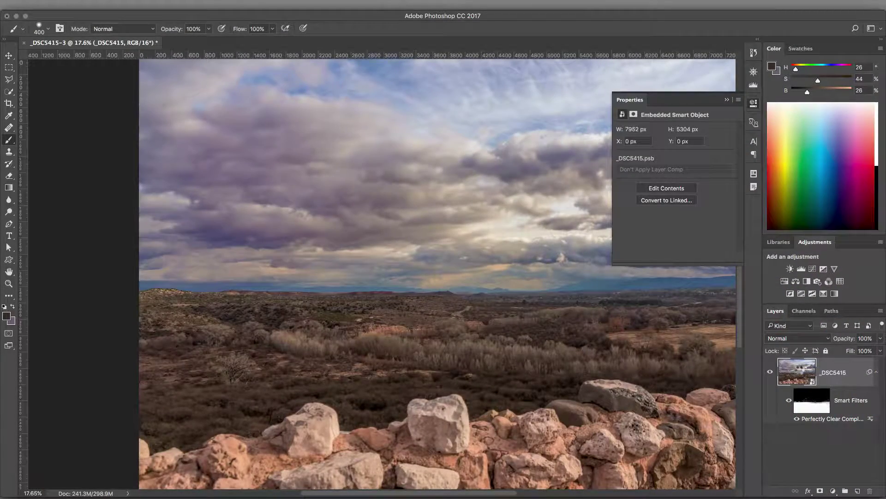
pyautogui.doubleClick(800, 373)
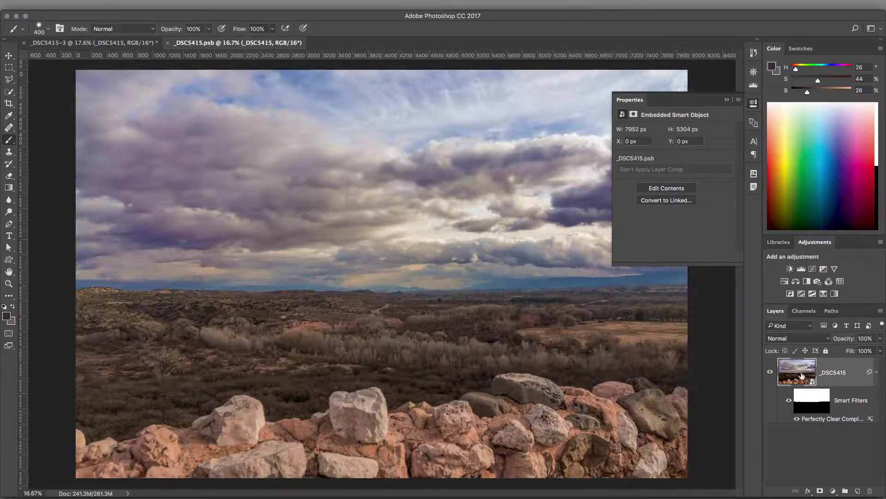
# Raise the nested Perfectly Clear filter's Color Vibrancy to 60 and apply it.
pyautogui.doubleClick(812, 419)
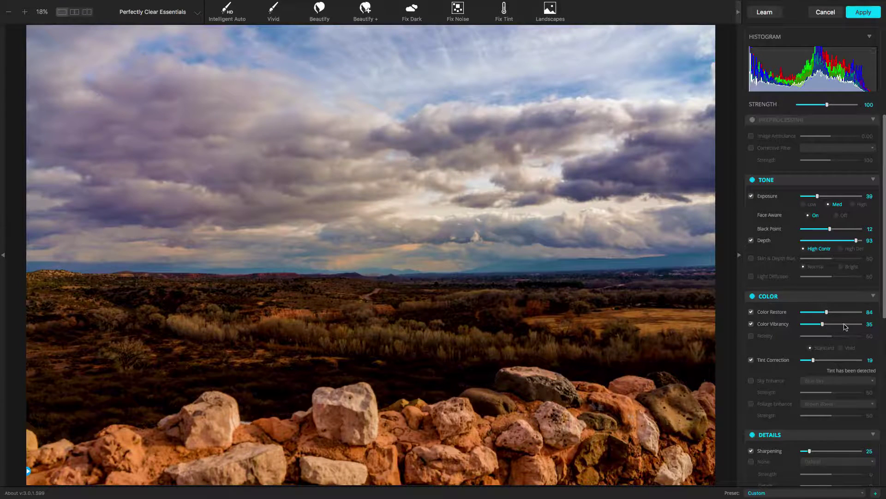
pyautogui.moveTo(846, 326); pyautogui.dragTo(838, 327)
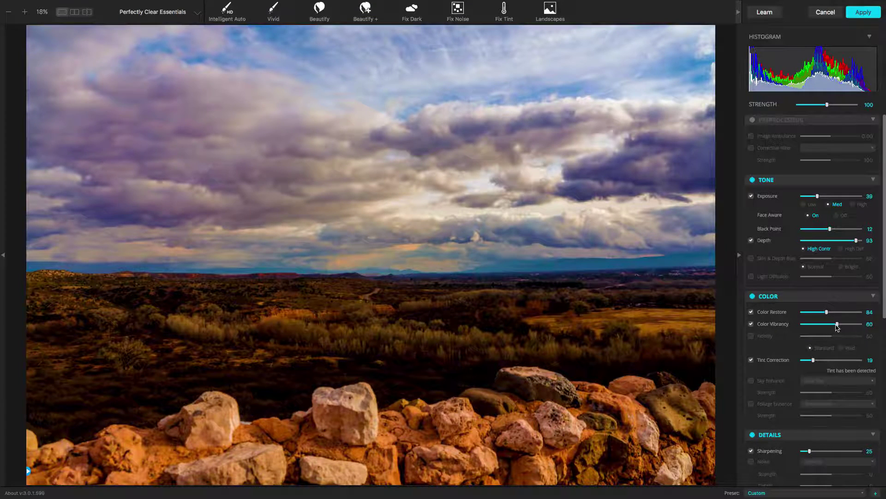
pyautogui.click(866, 14)
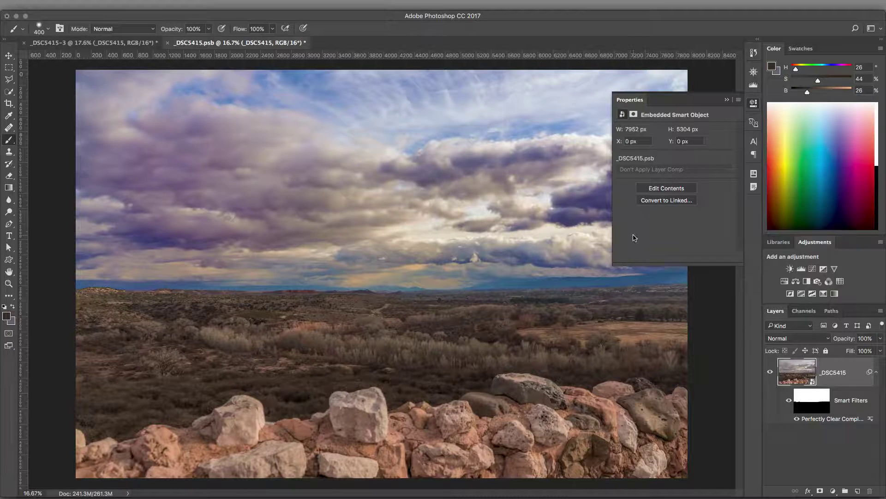
# Toggle the smart filters off and on to compare, then close and save _DSC5415.psb.
pyautogui.click(789, 400)
pyautogui.click(789, 401)
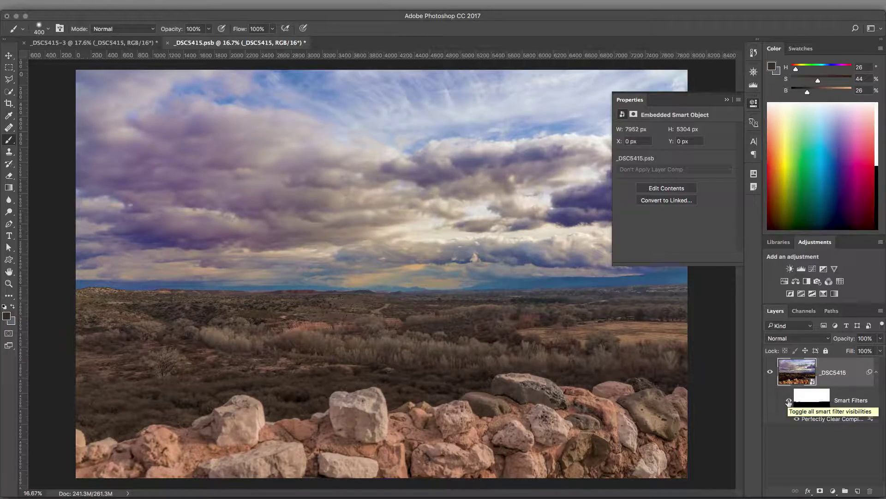
pyautogui.press('super+w')
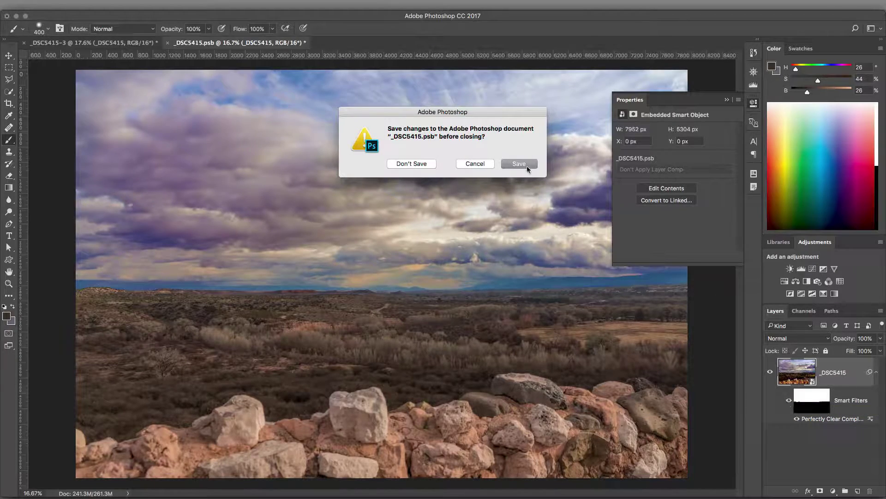
pyautogui.click(524, 165)
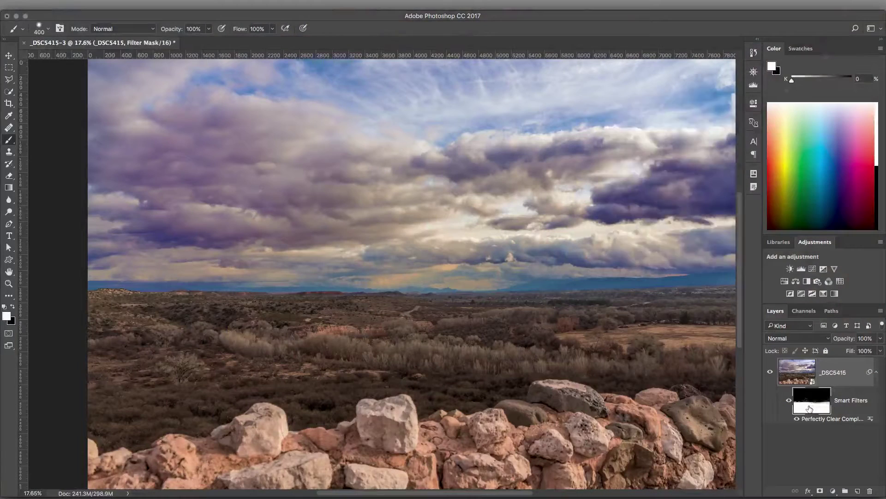
# Feather the Perfectly Clear filter mask to 4.3 px in the Properties panel.
pyautogui.doubleClick(811, 400)
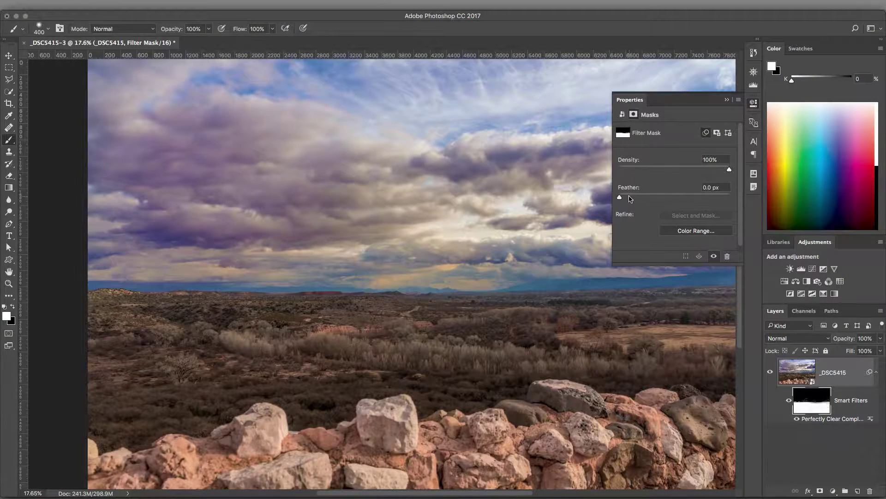
pyautogui.click(630, 198)
pyautogui.click(631, 197)
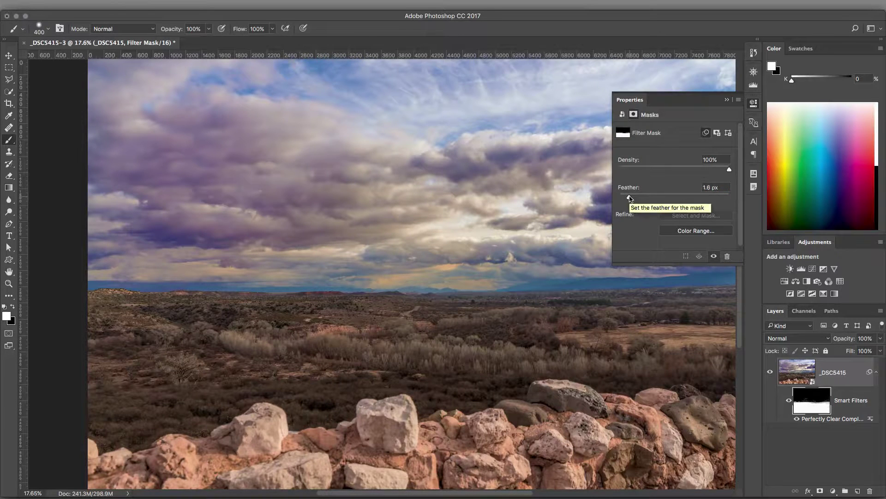
pyautogui.moveTo(631, 197); pyautogui.dragTo(634, 199)
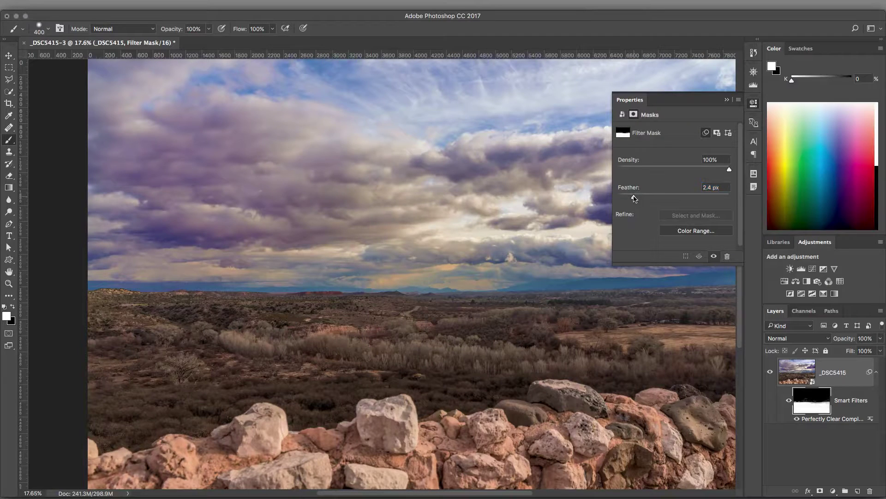
pyautogui.moveTo(635, 199); pyautogui.dragTo(645, 198)
pyautogui.click(727, 100)
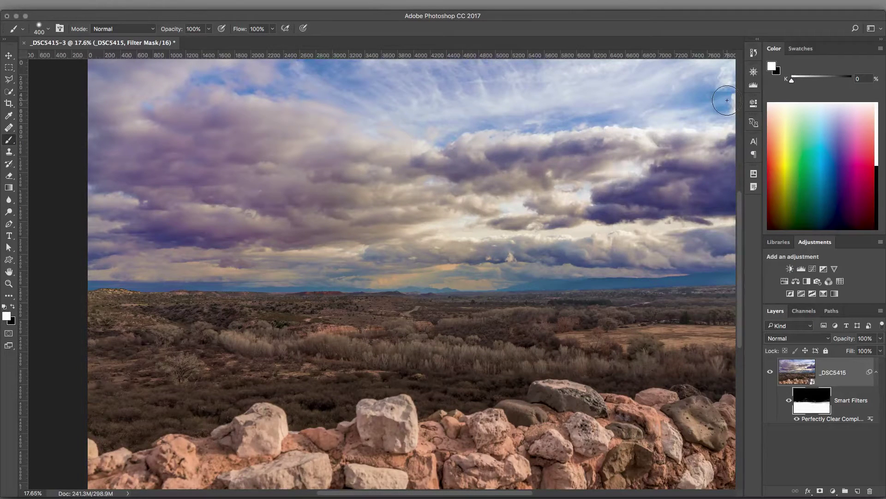